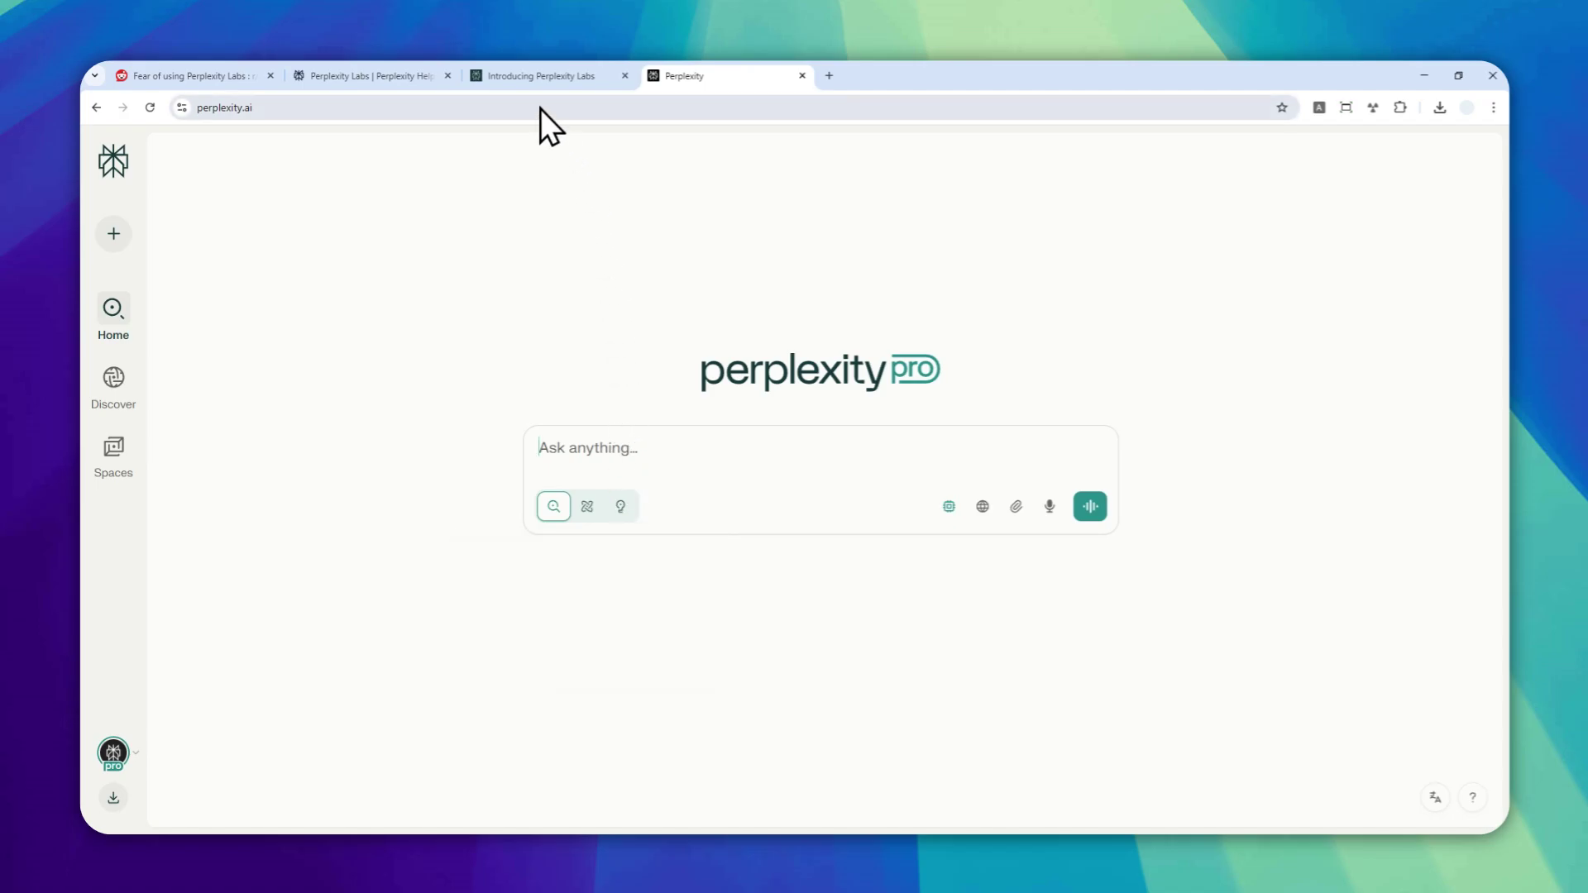
Read through the Introducing Perplexity Labs blog post.
click(549, 76)
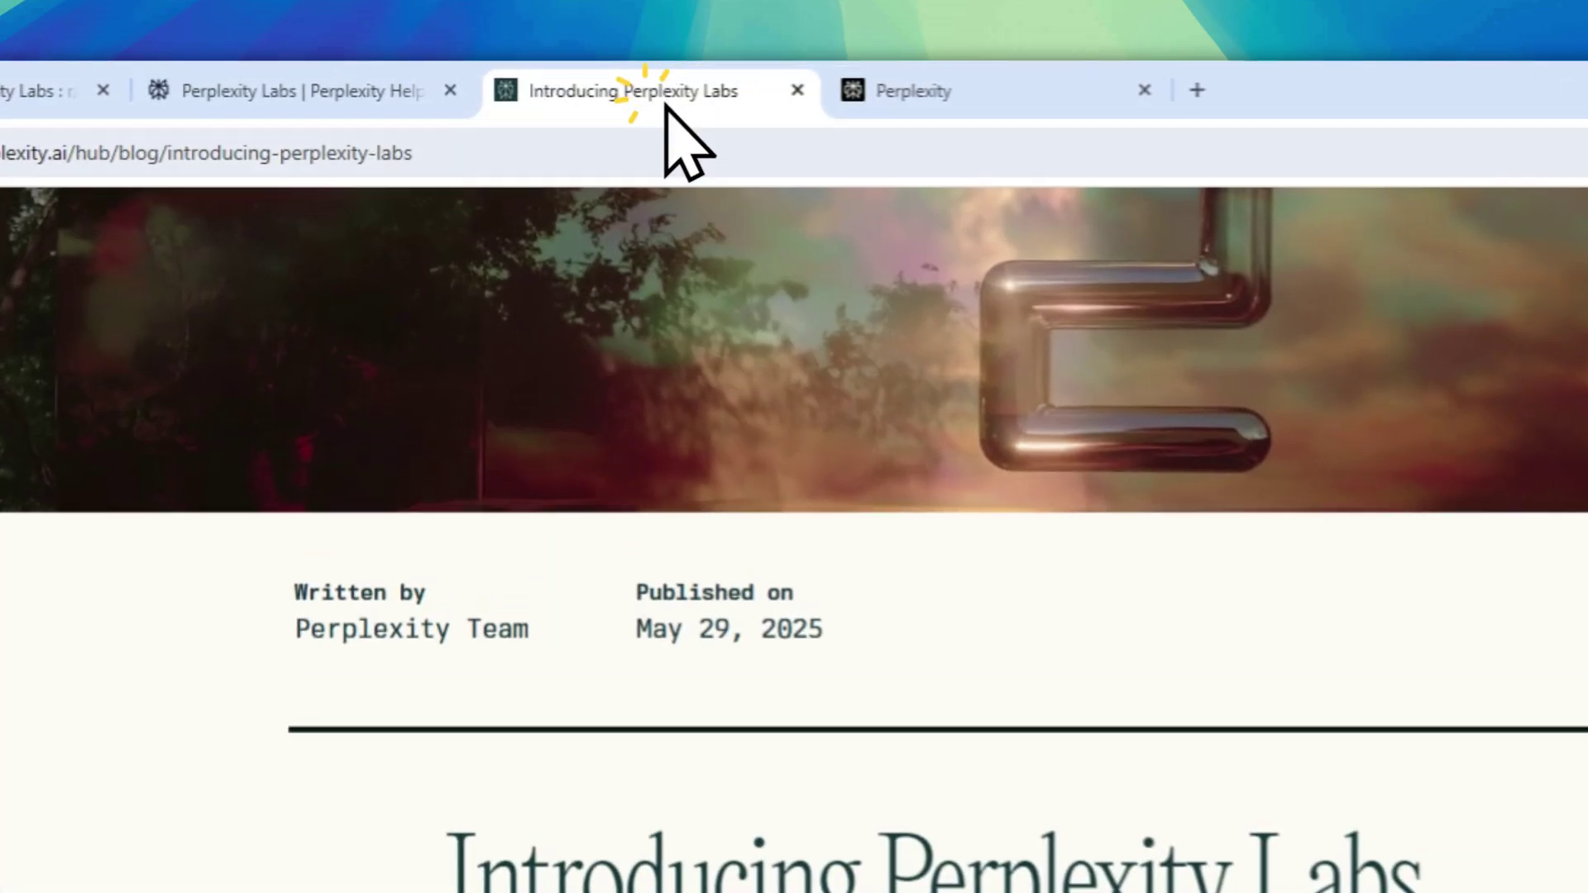
scroll(984, 611, down, 3)
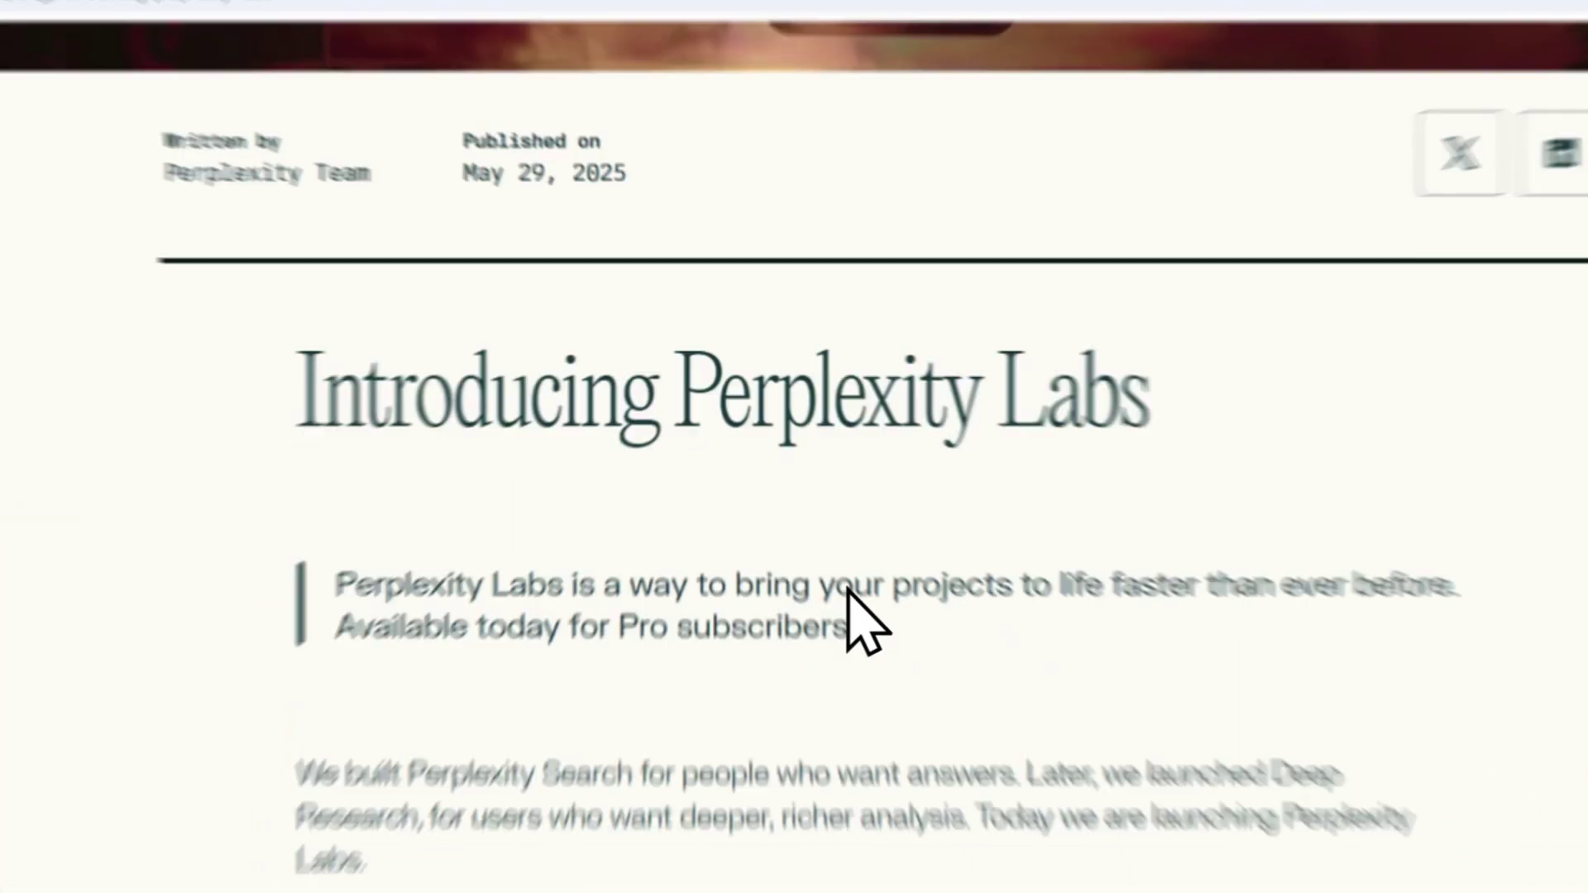
scroll(742, 439, down, 6)
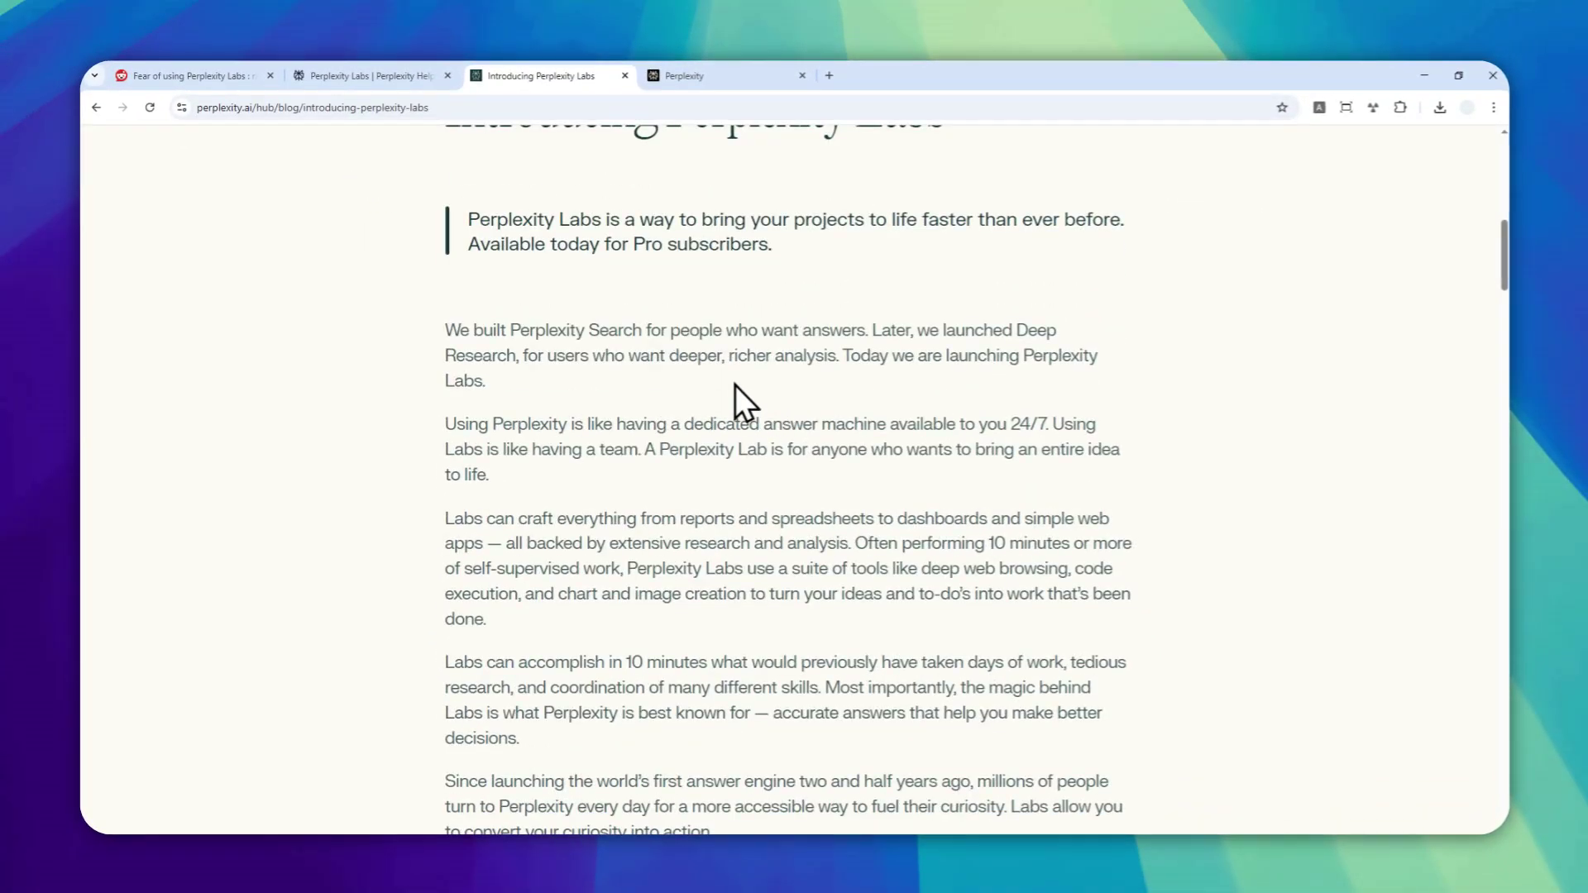
scroll(560, 178, down, 3)
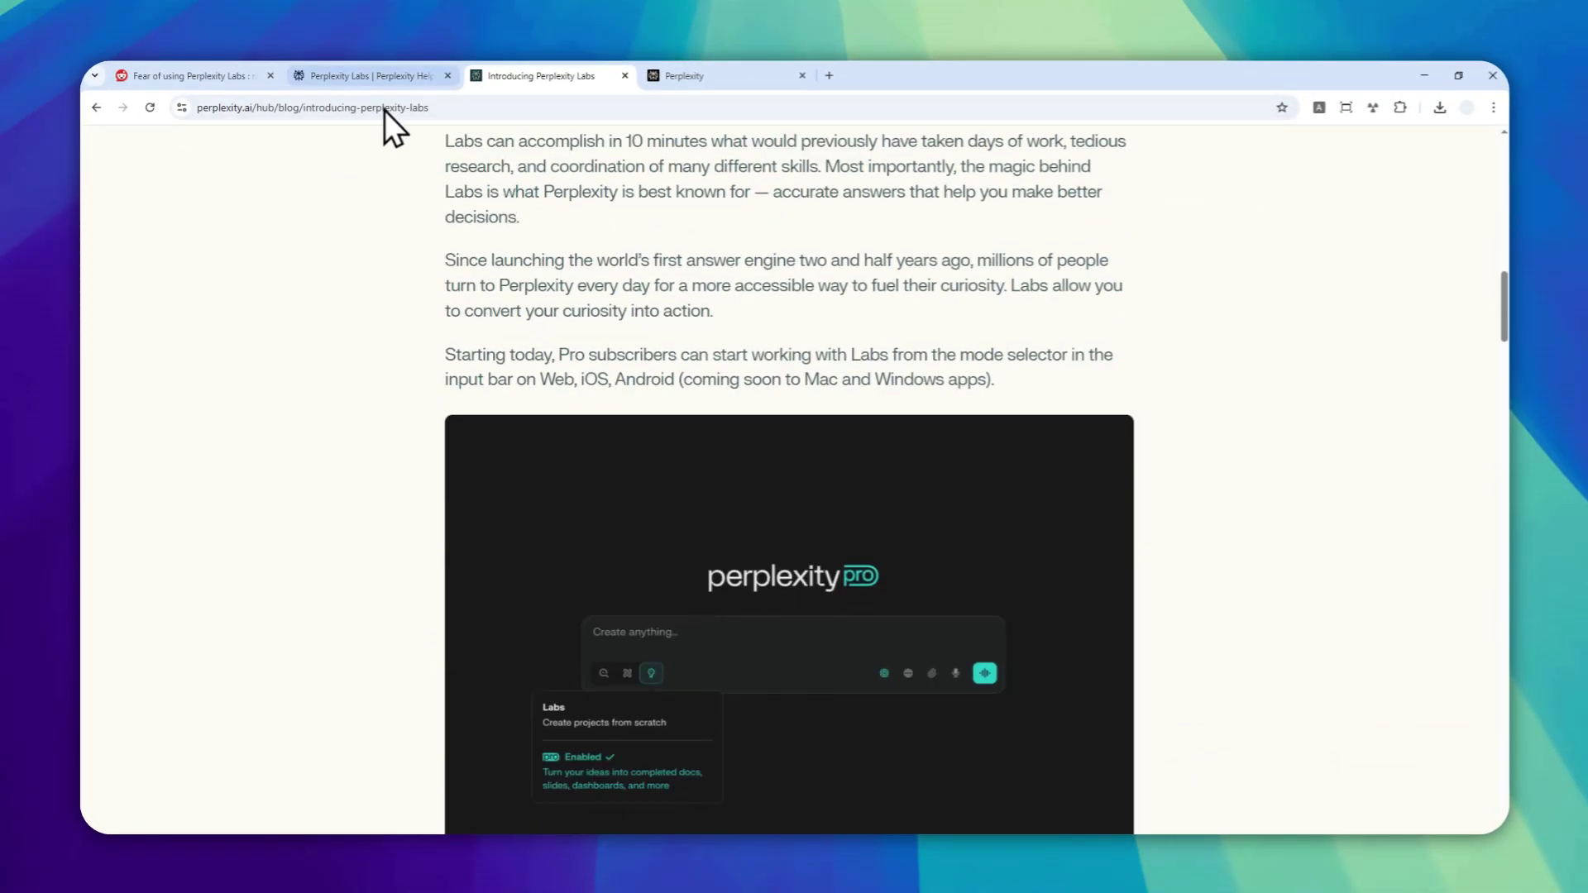
In the Perplexity Labs help article's FAQs, select the '50 Labs queries per month' limit.
click(364, 76)
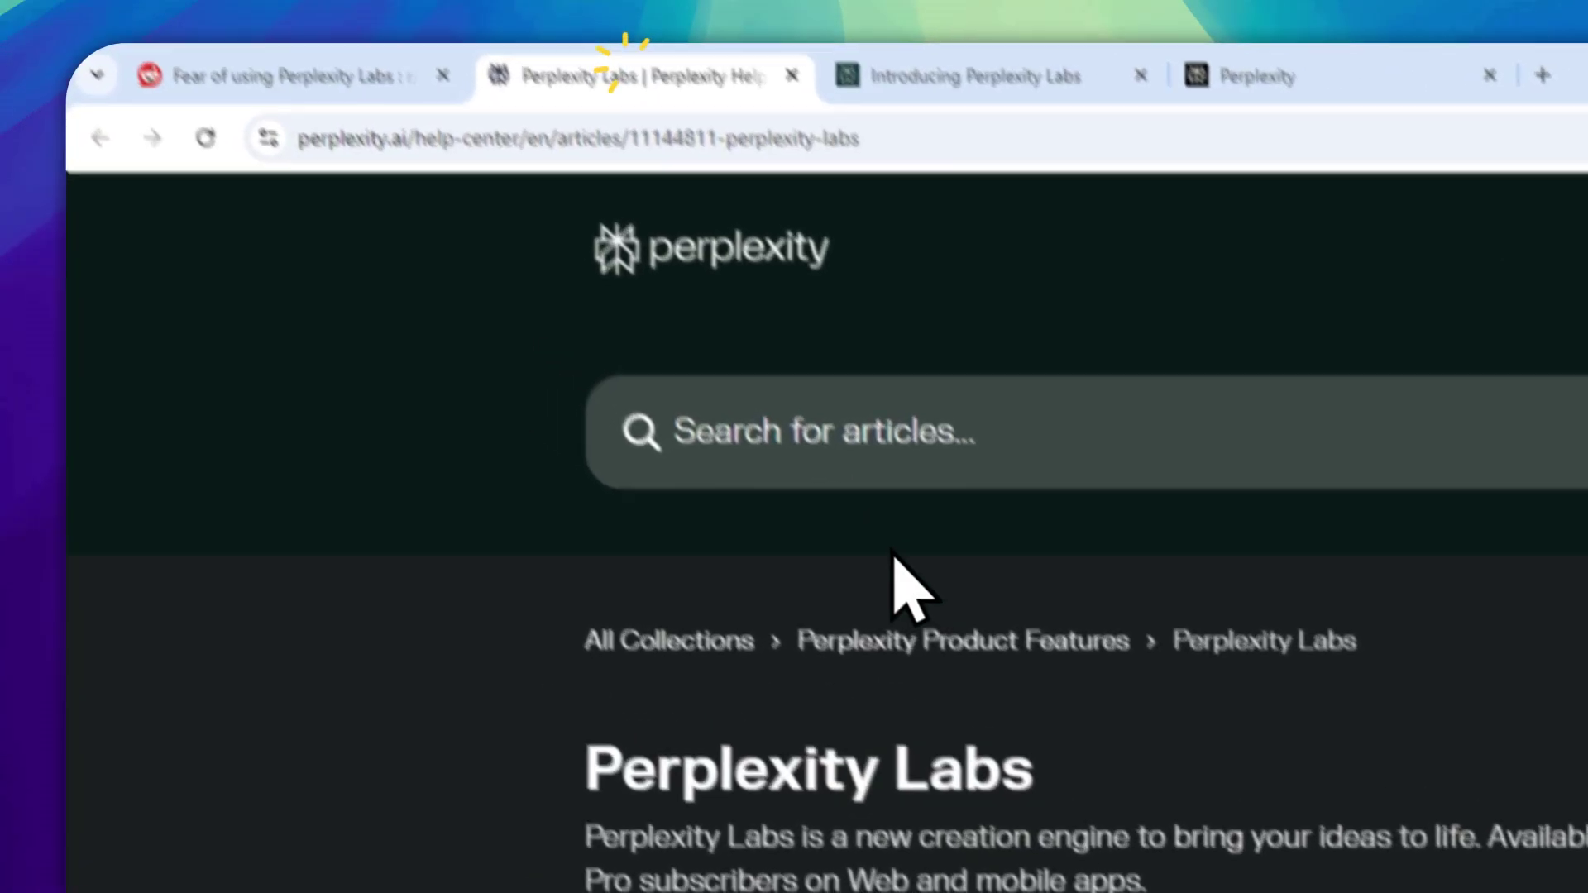
scroll(893, 554, down, 10)
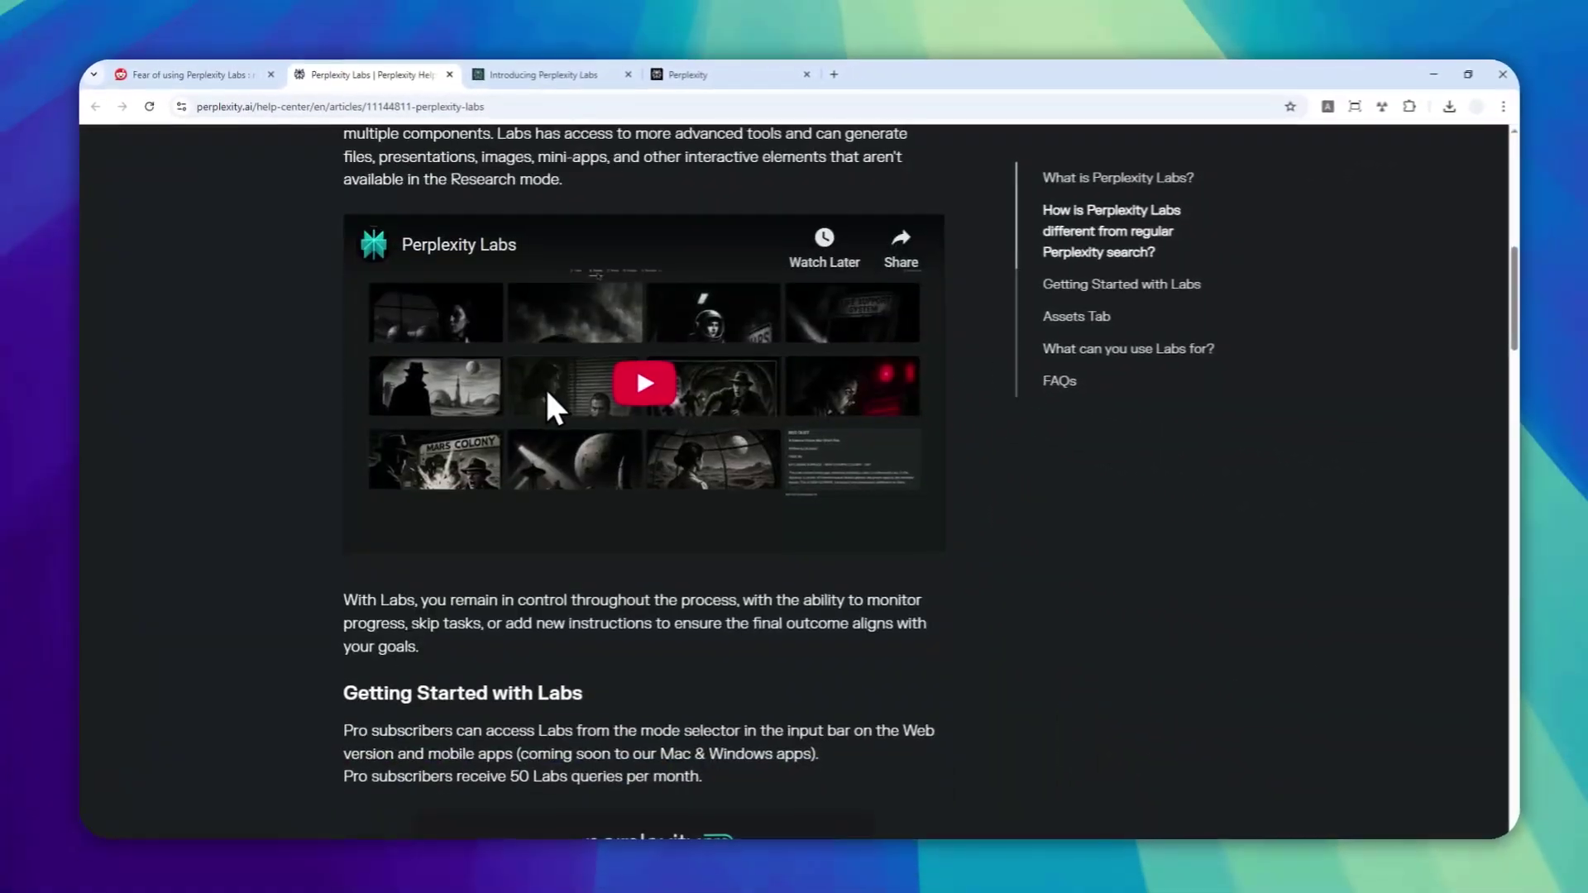
scroll(552, 396, down, 3)
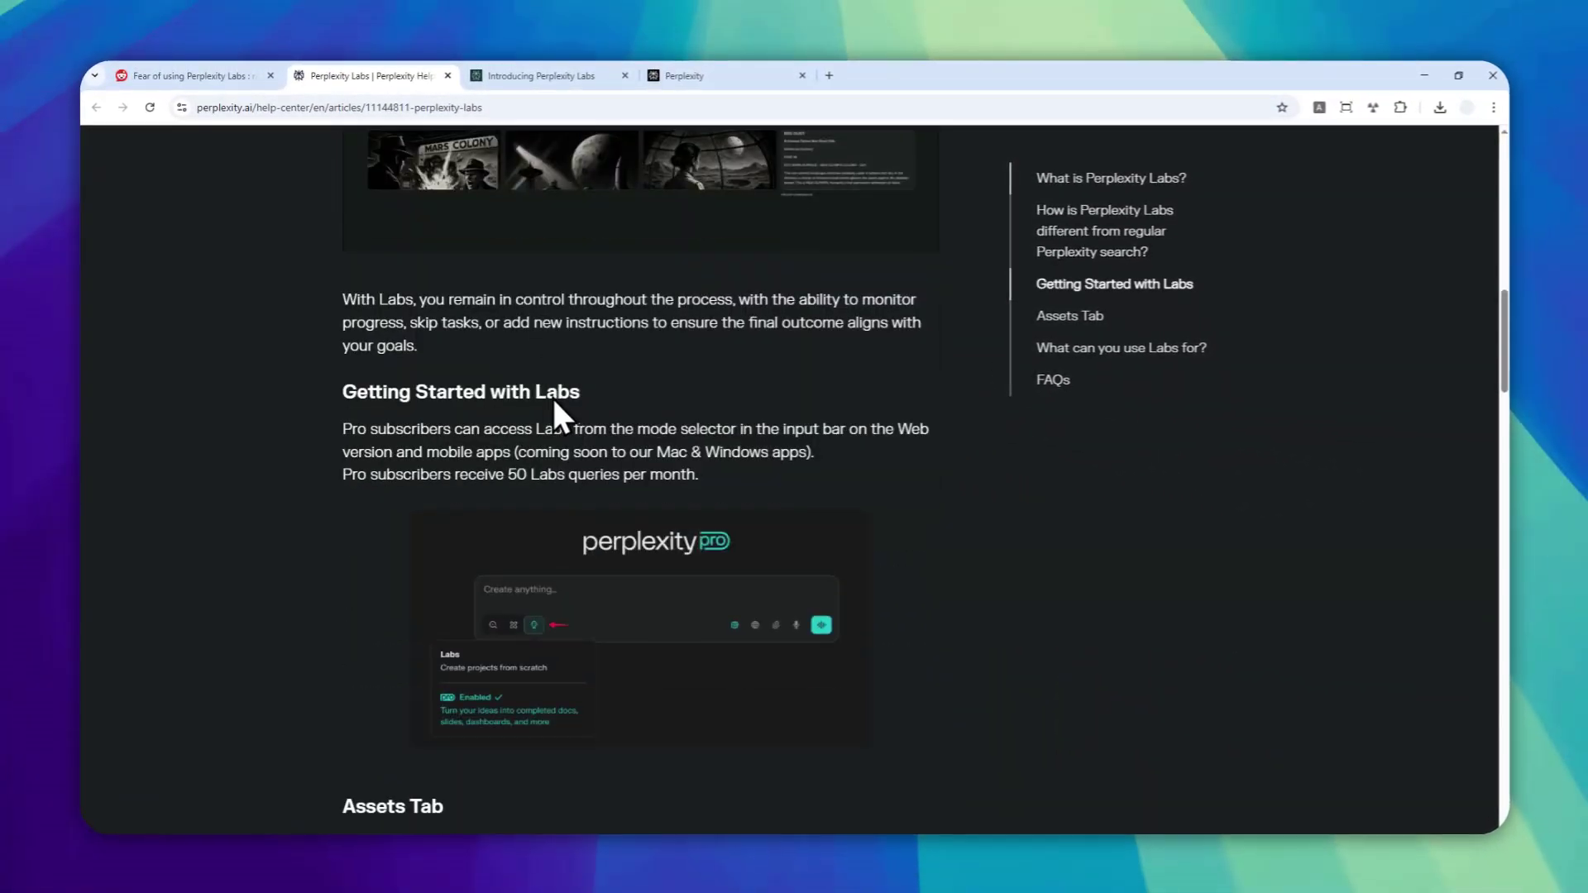
scroll(553, 394, down, 3)
scroll(512, 414, down, 6)
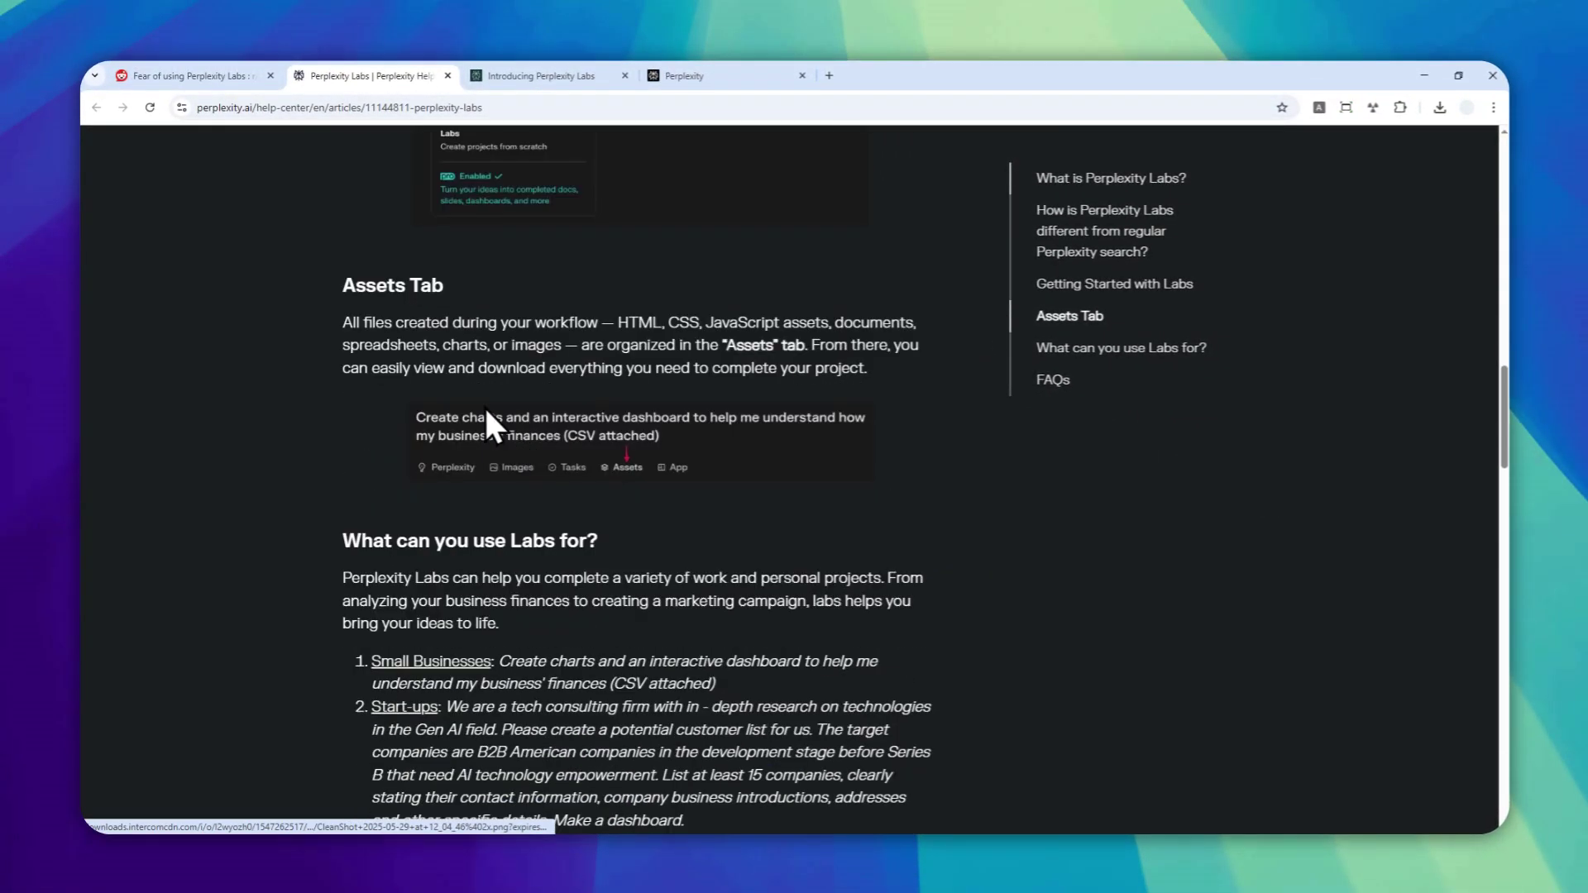
scroll(465, 400, down, 2)
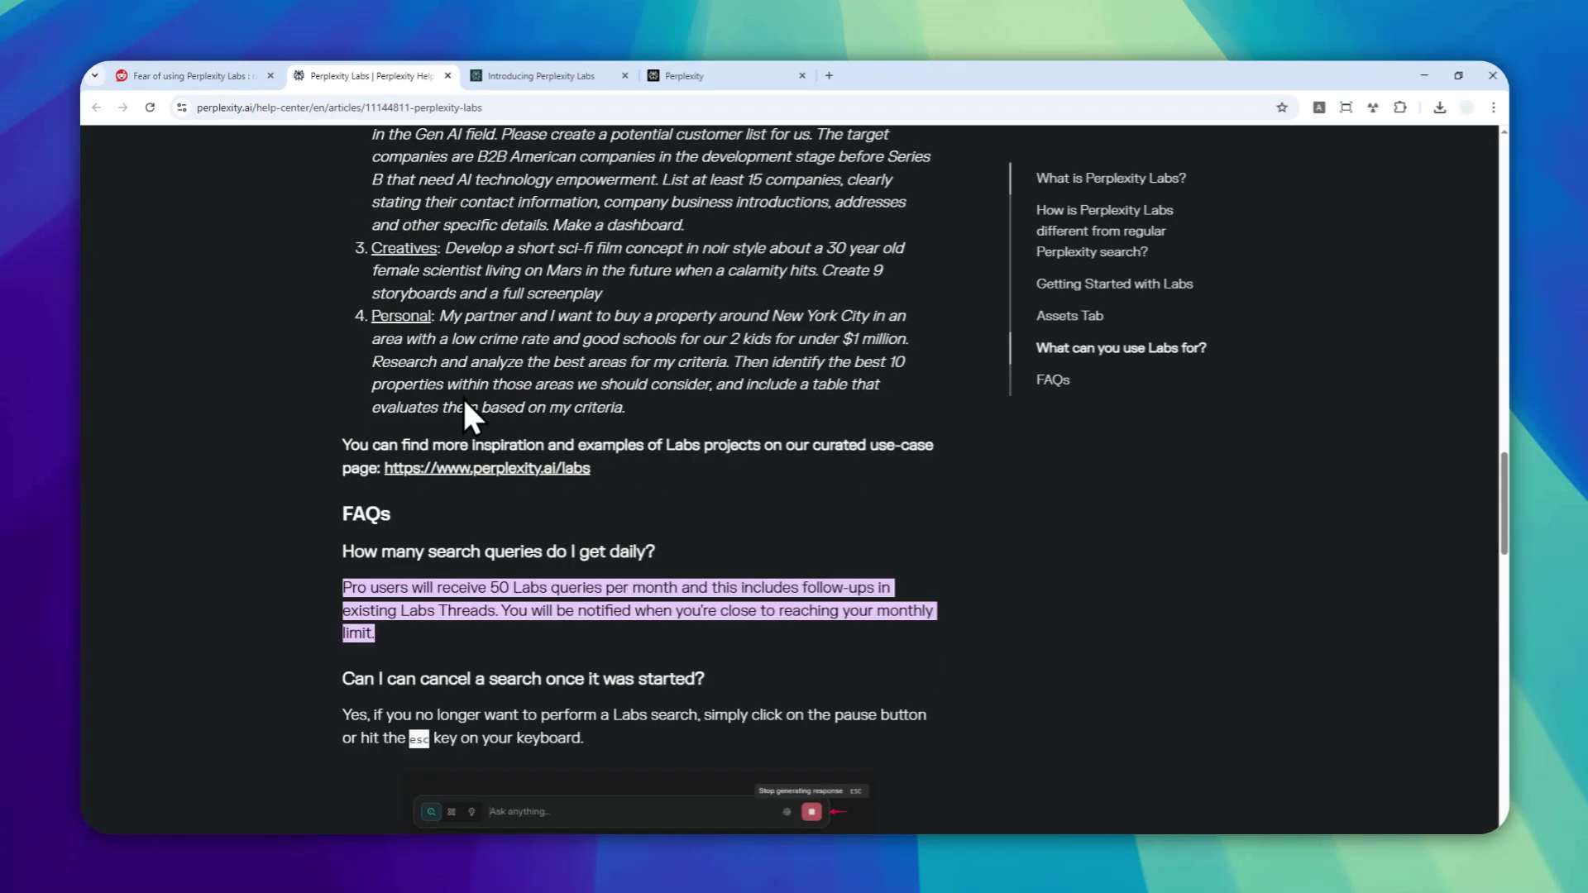
scroll(438, 436, down, 1)
scroll(464, 490, down, 1)
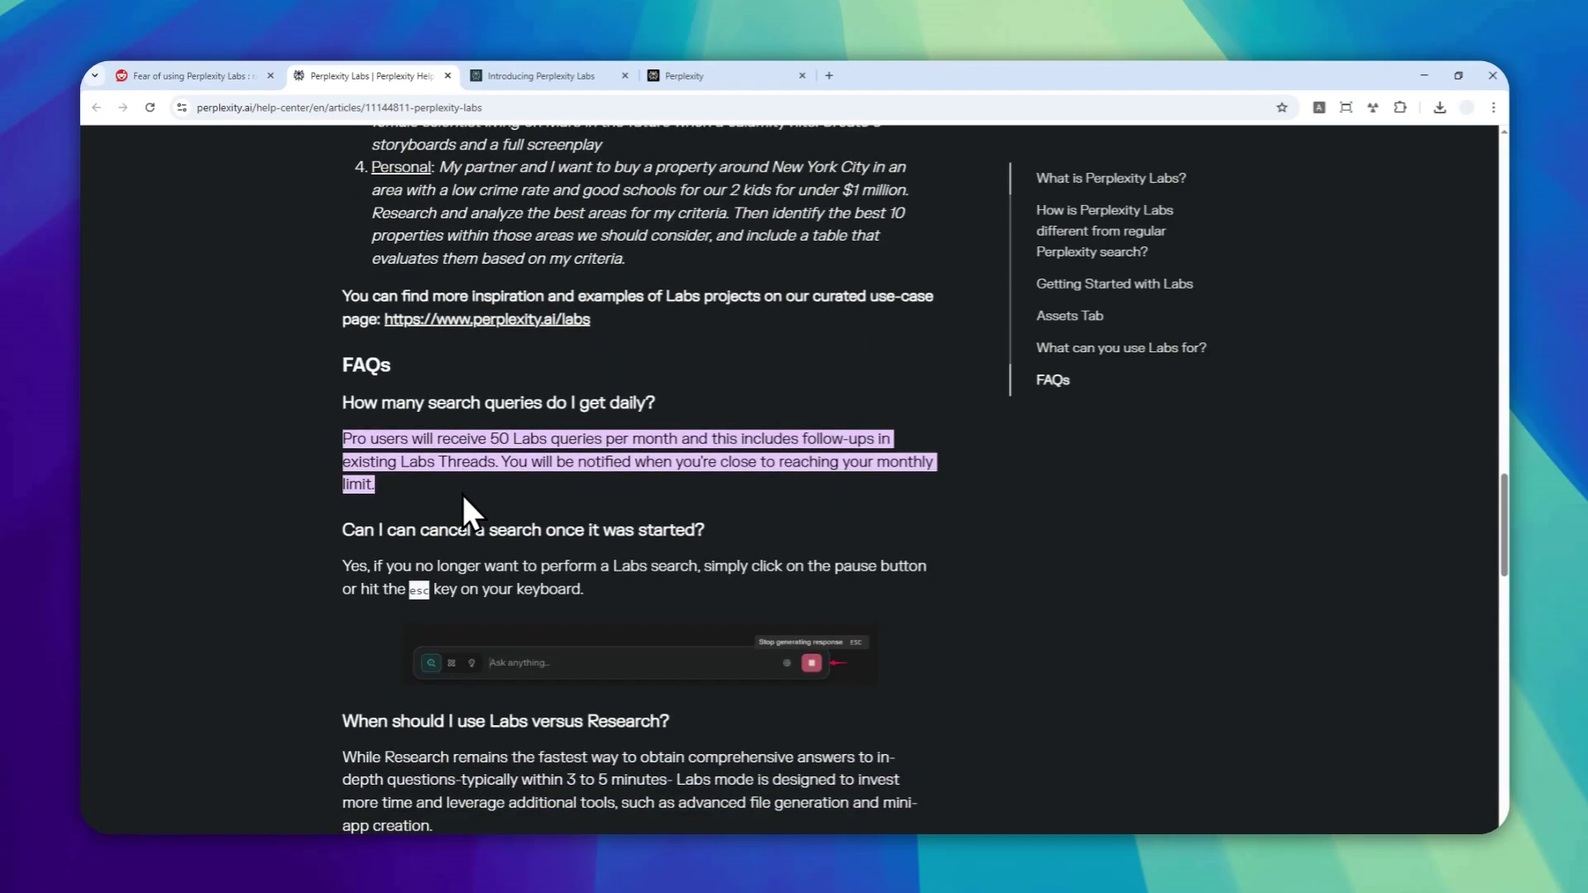
drag(491, 439, 684, 446)
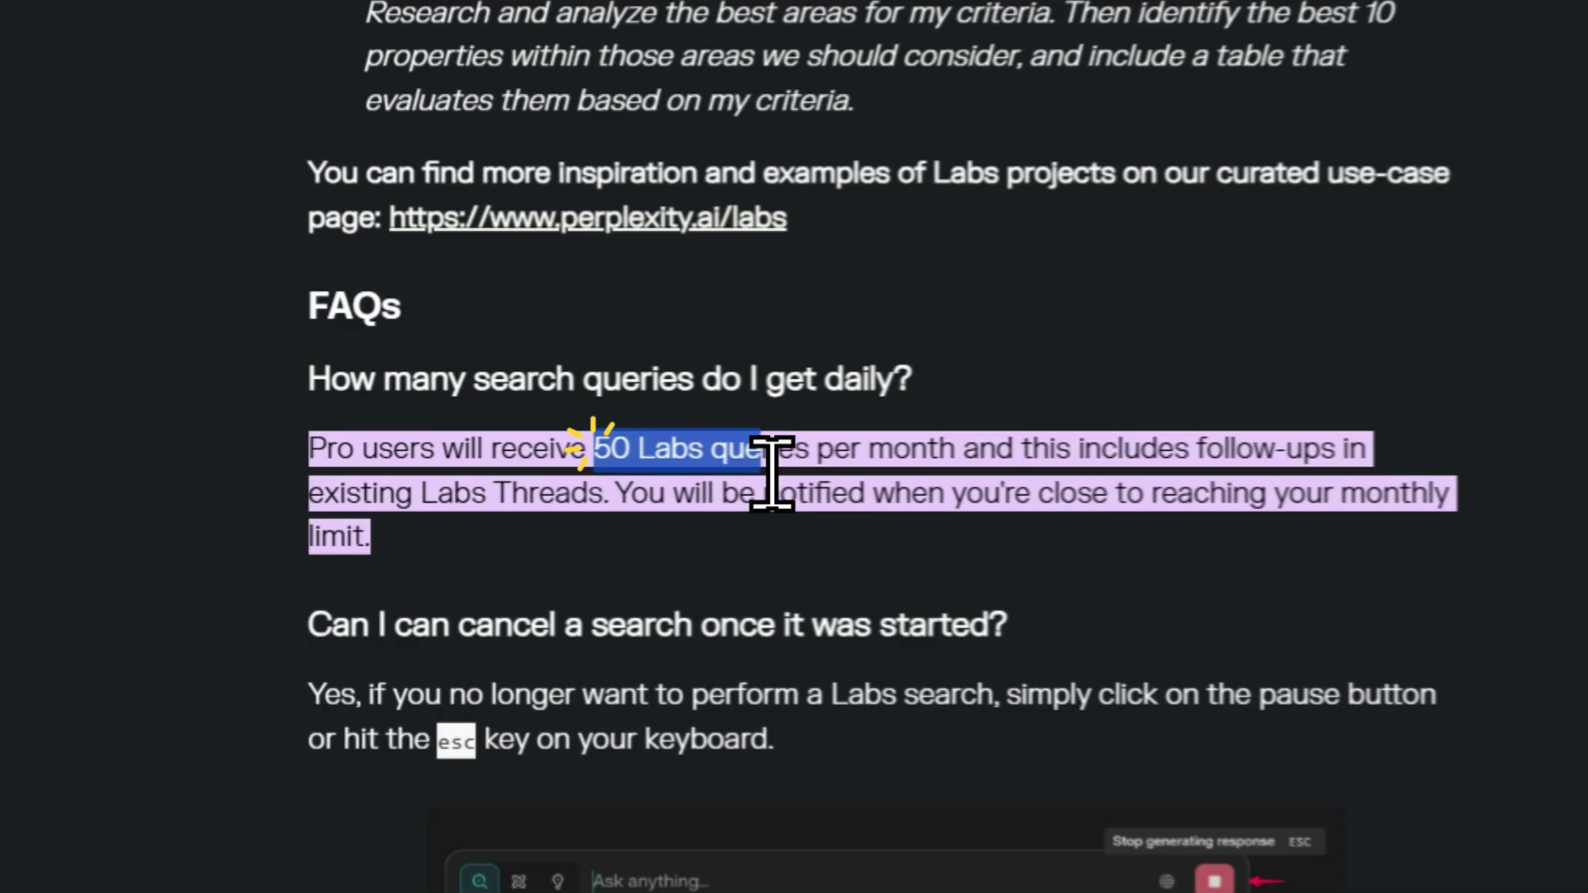
drag(987, 463, 998, 463)
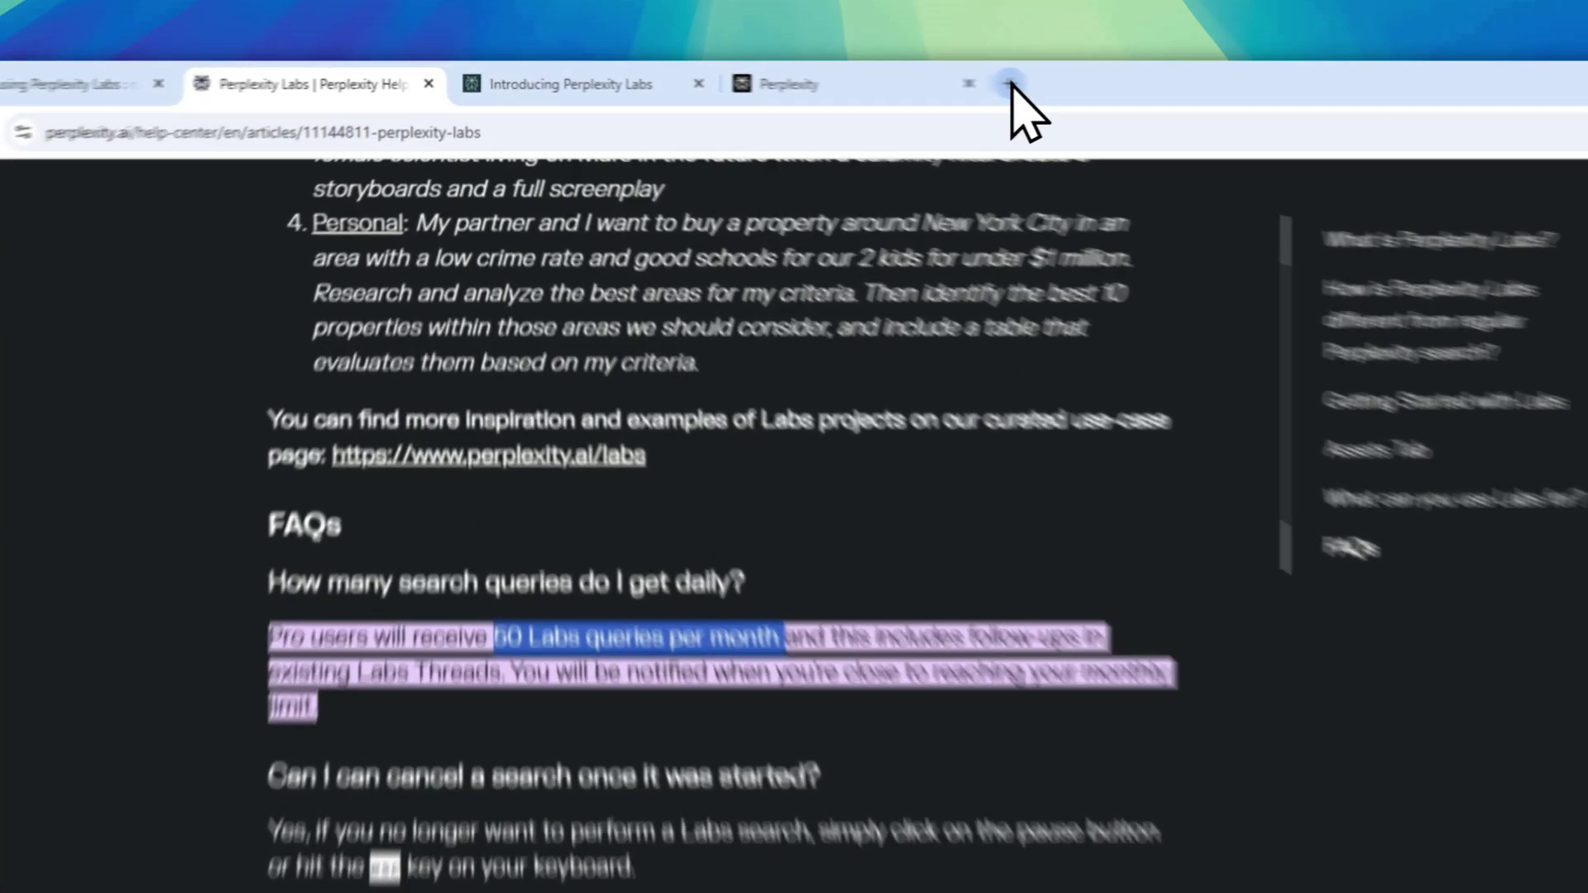
In a new tab, load perplexity.ai/rest/user/settings to show the account limits JSON.
click(828, 75)
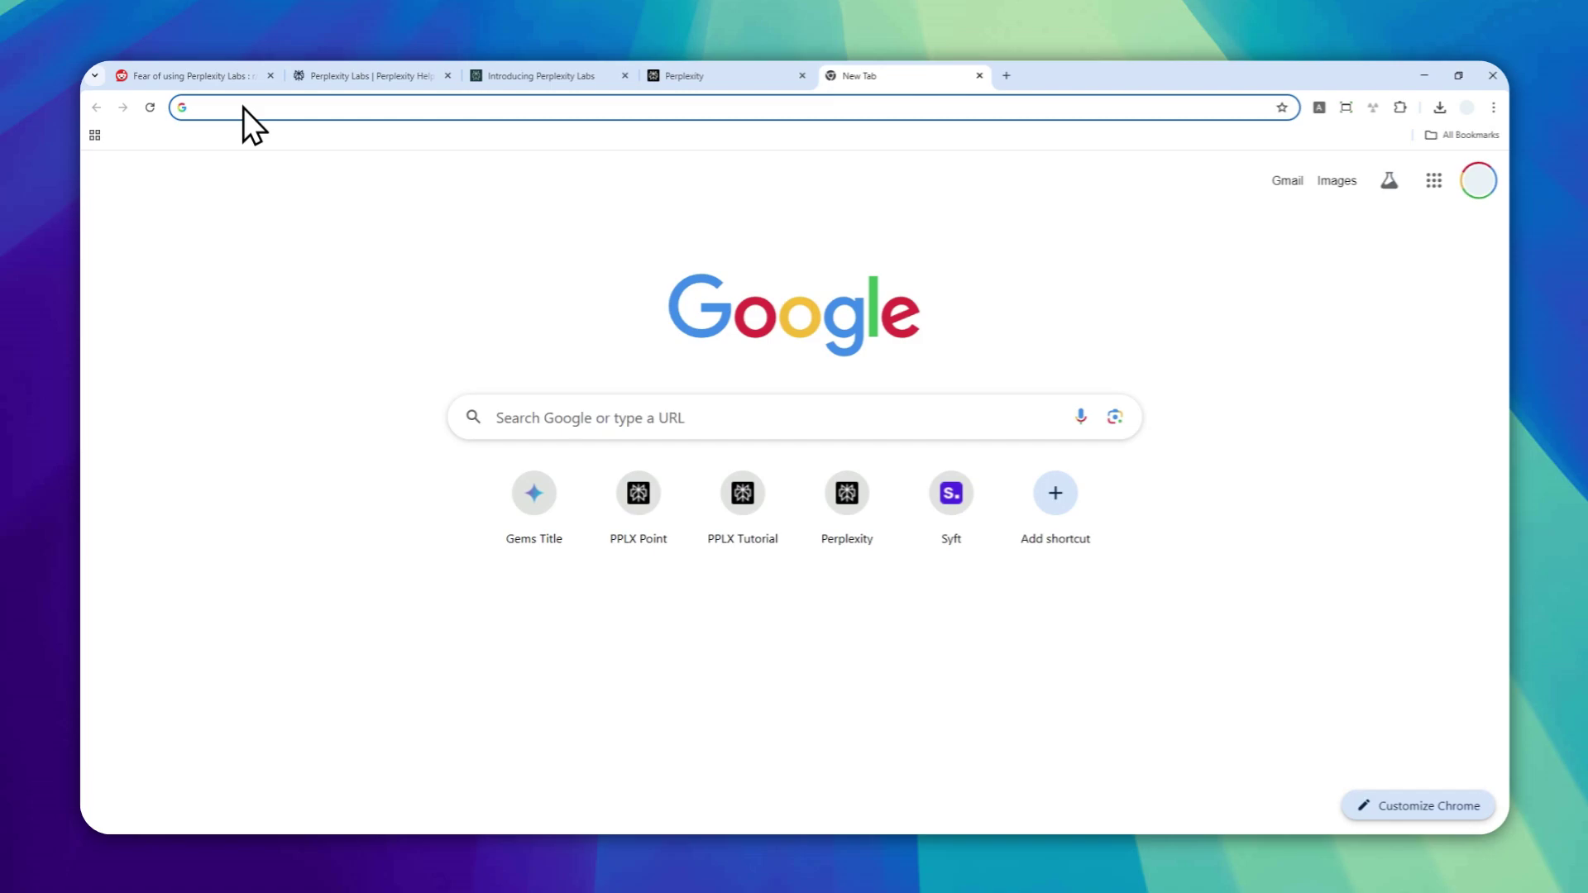
text(perplexity.ai)
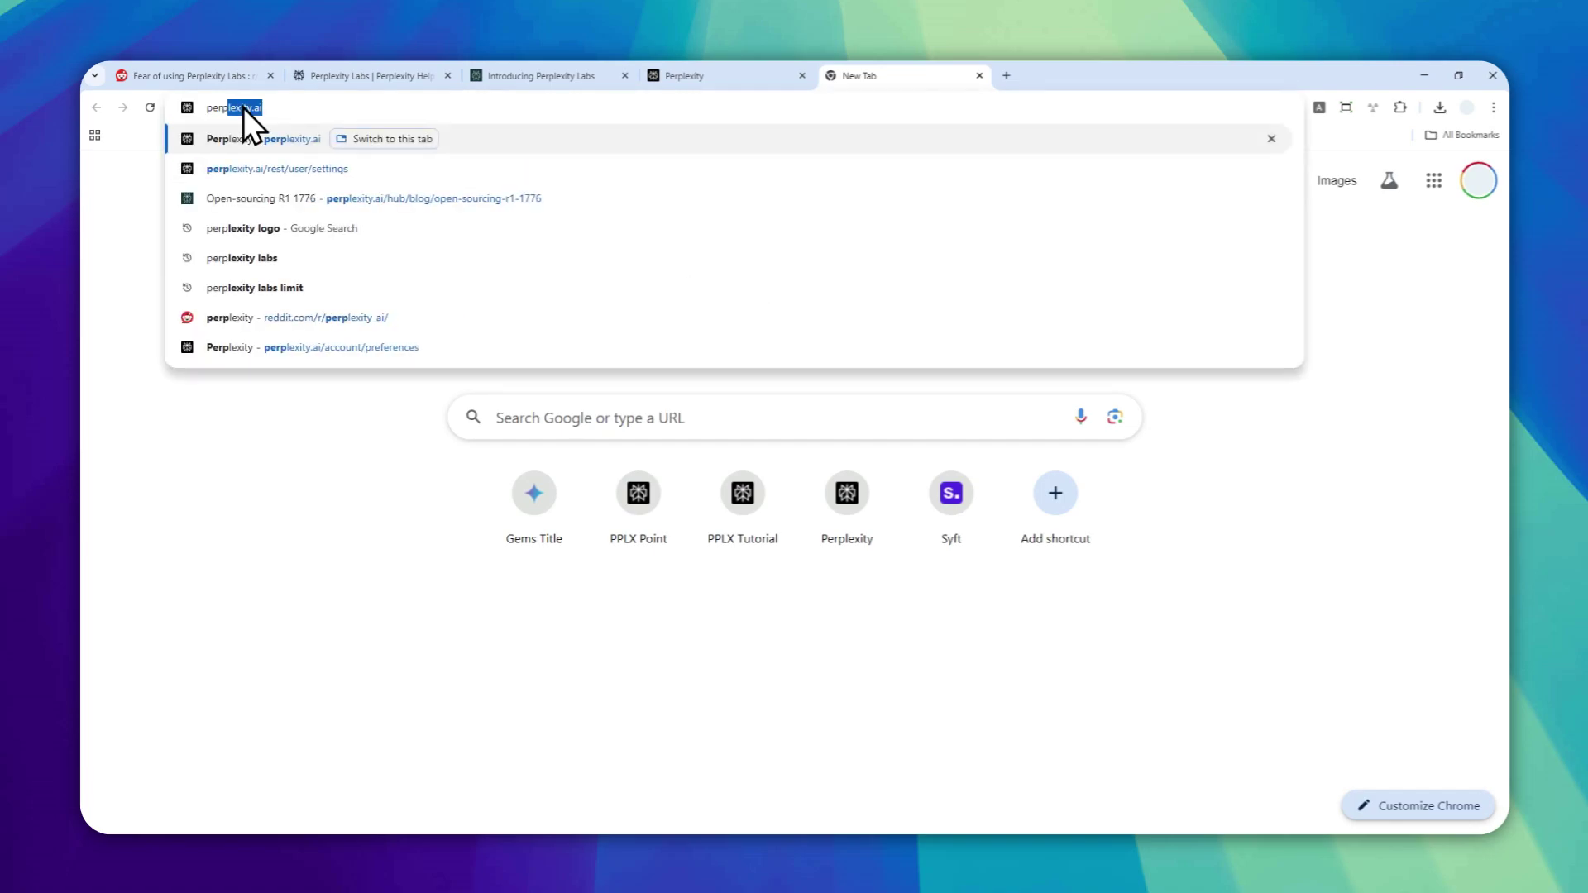
key(Right)
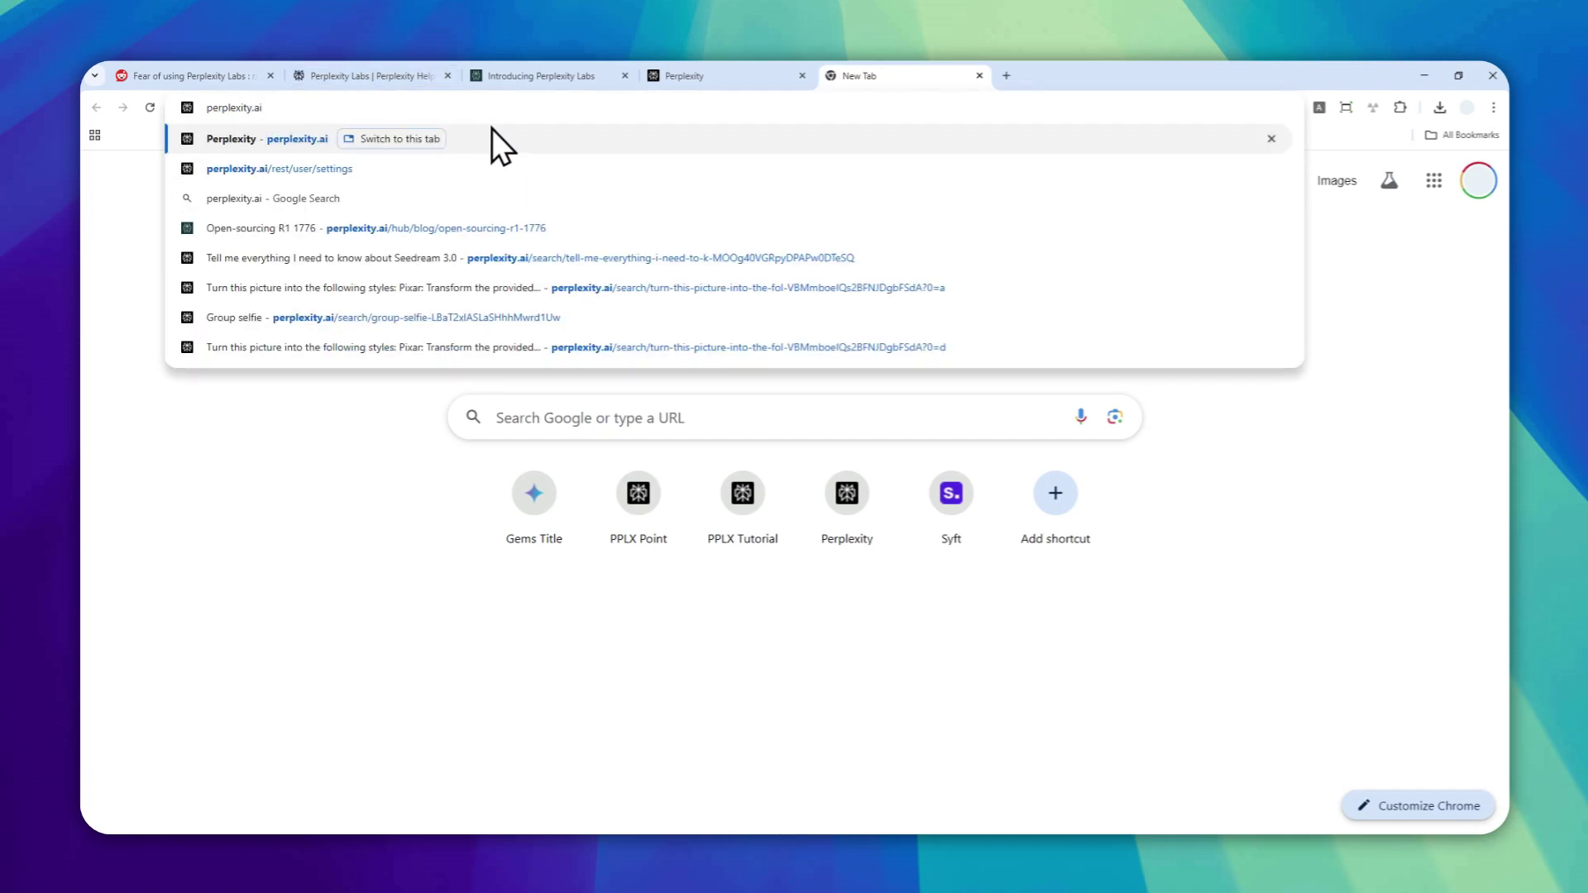
text(/rest)
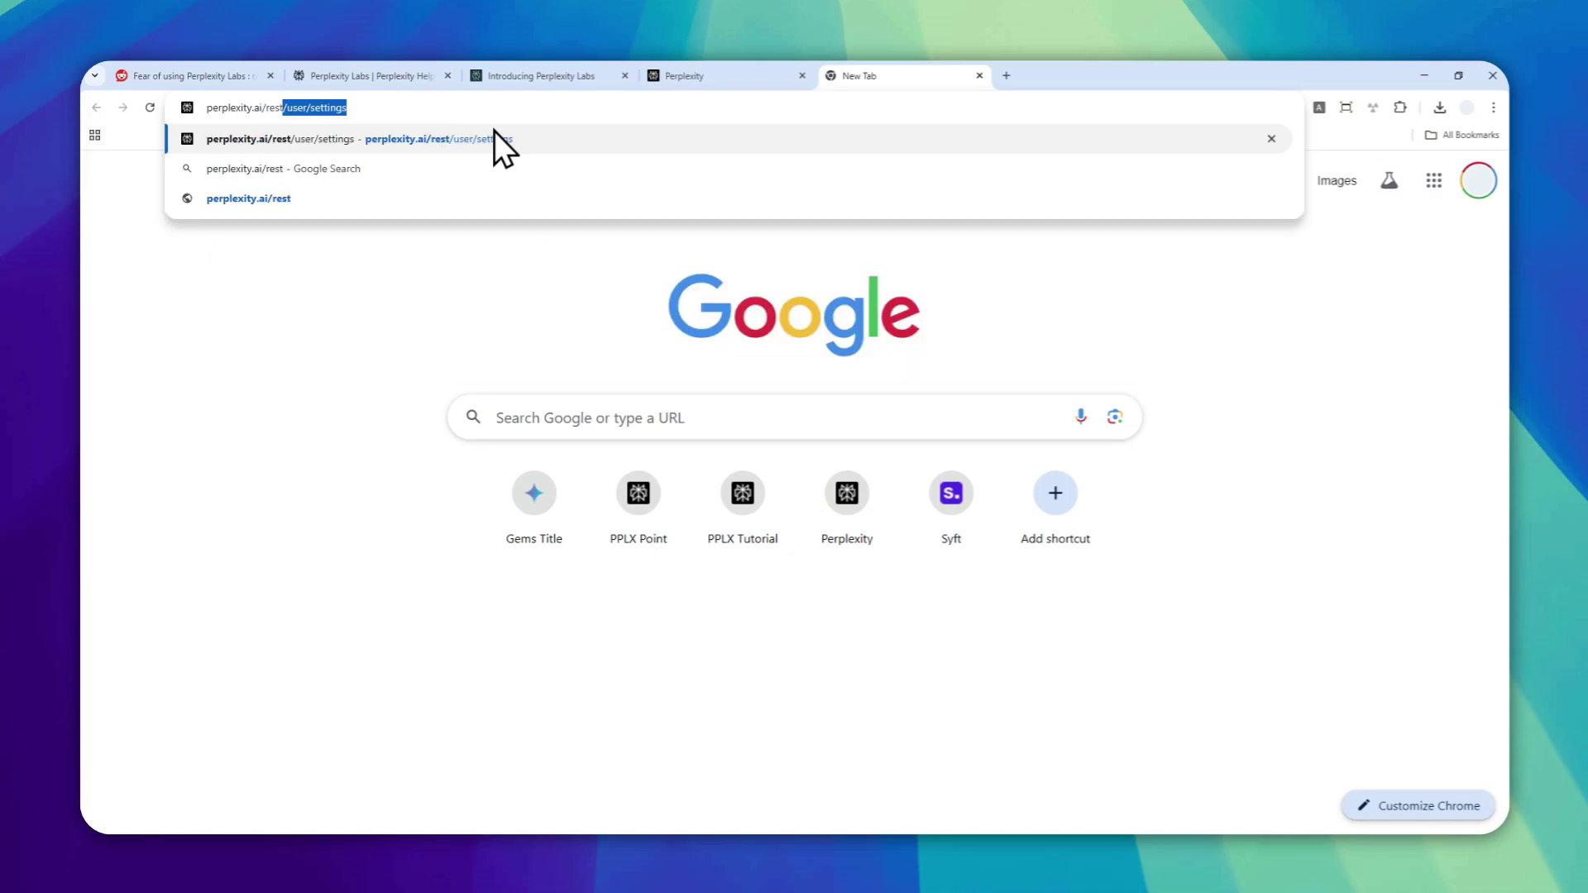
text(/)
text(user/)
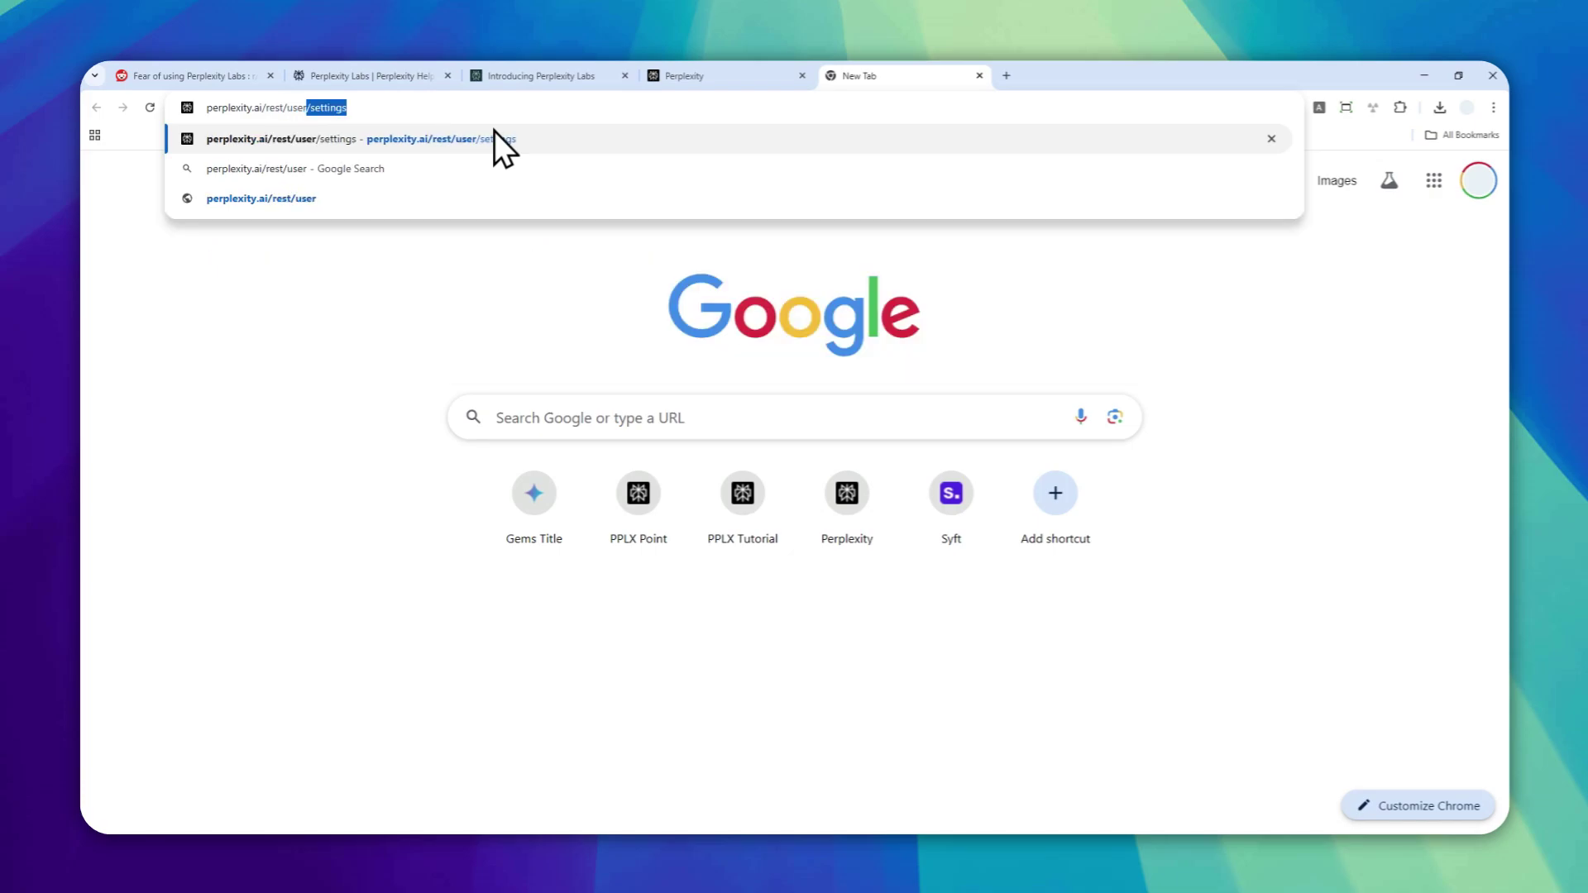
text(settings)
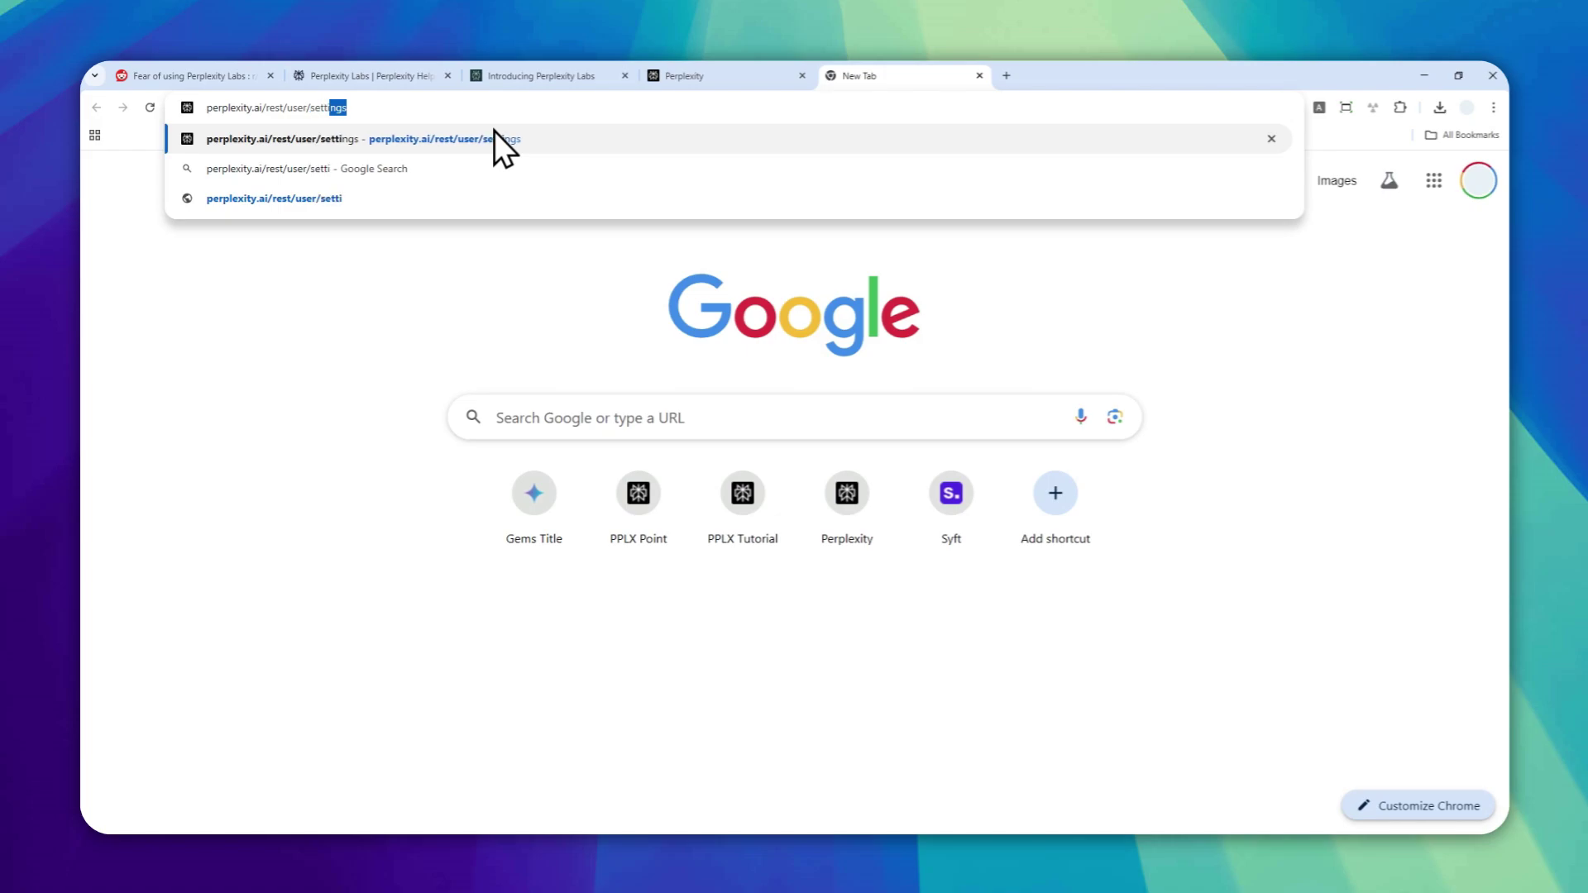
drag(397, 109, 162, 107)
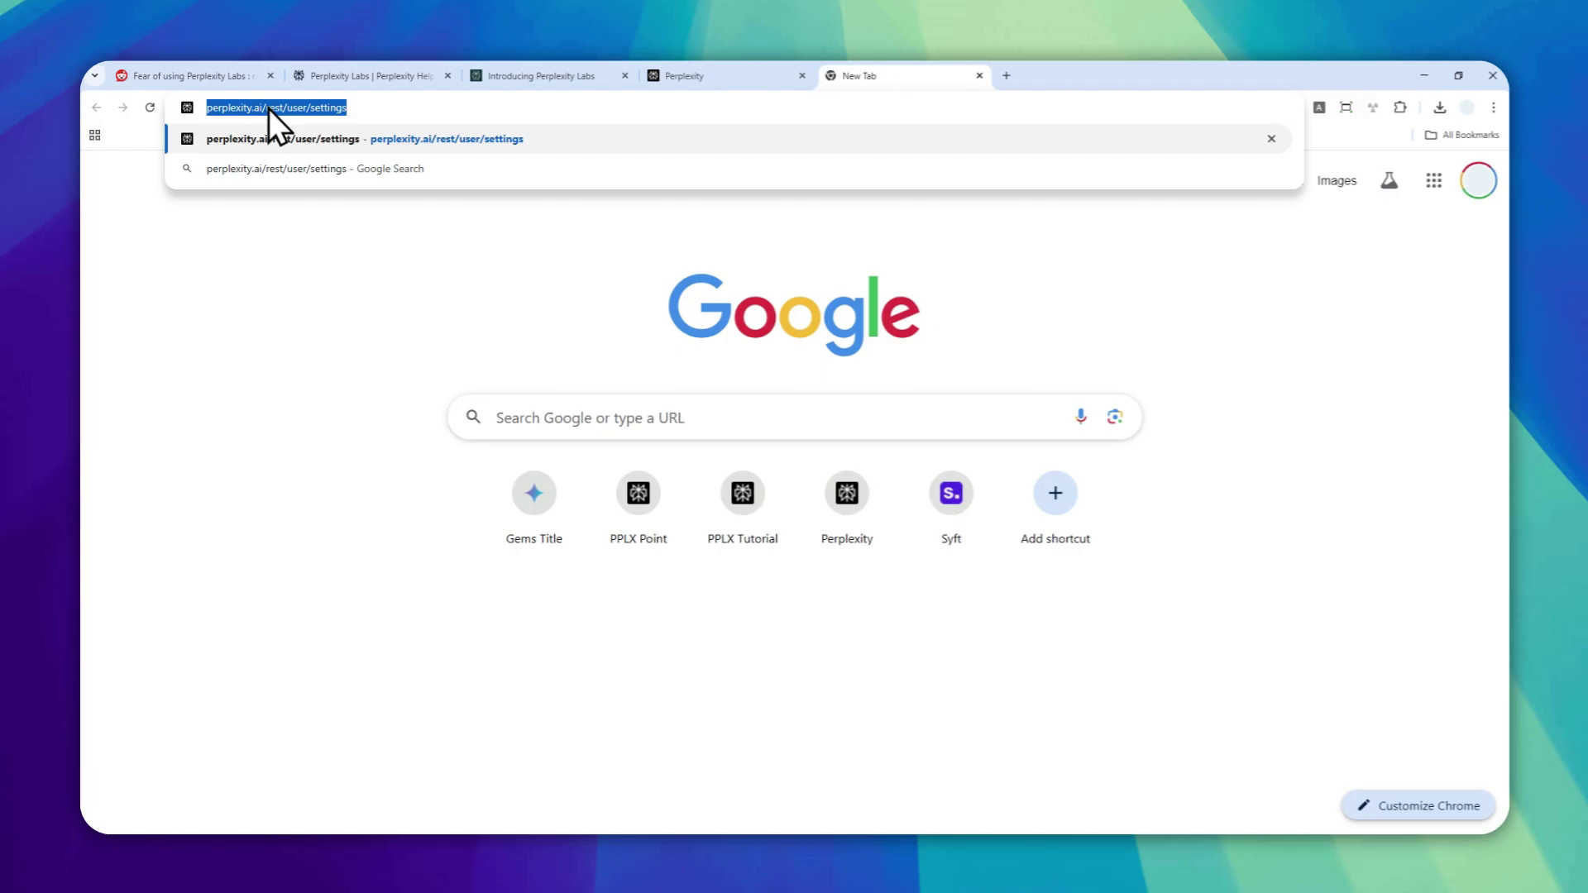
key(Return)
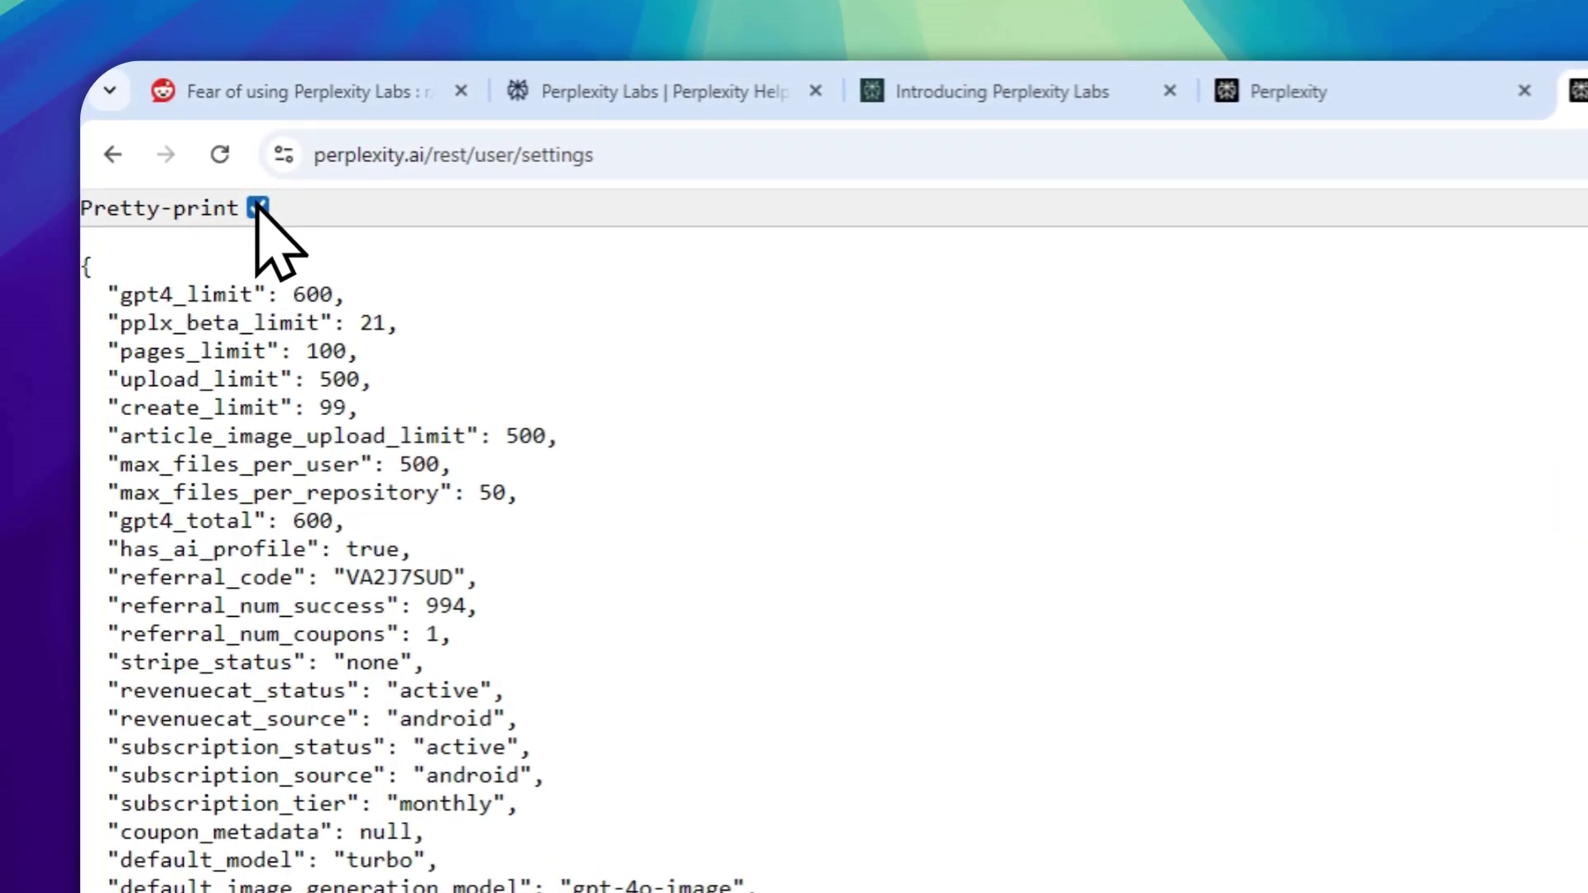
Highlight the pplx_beta_limit line (21) in the settings JSON, then clear the selection.
drag(397, 323, 94, 333)
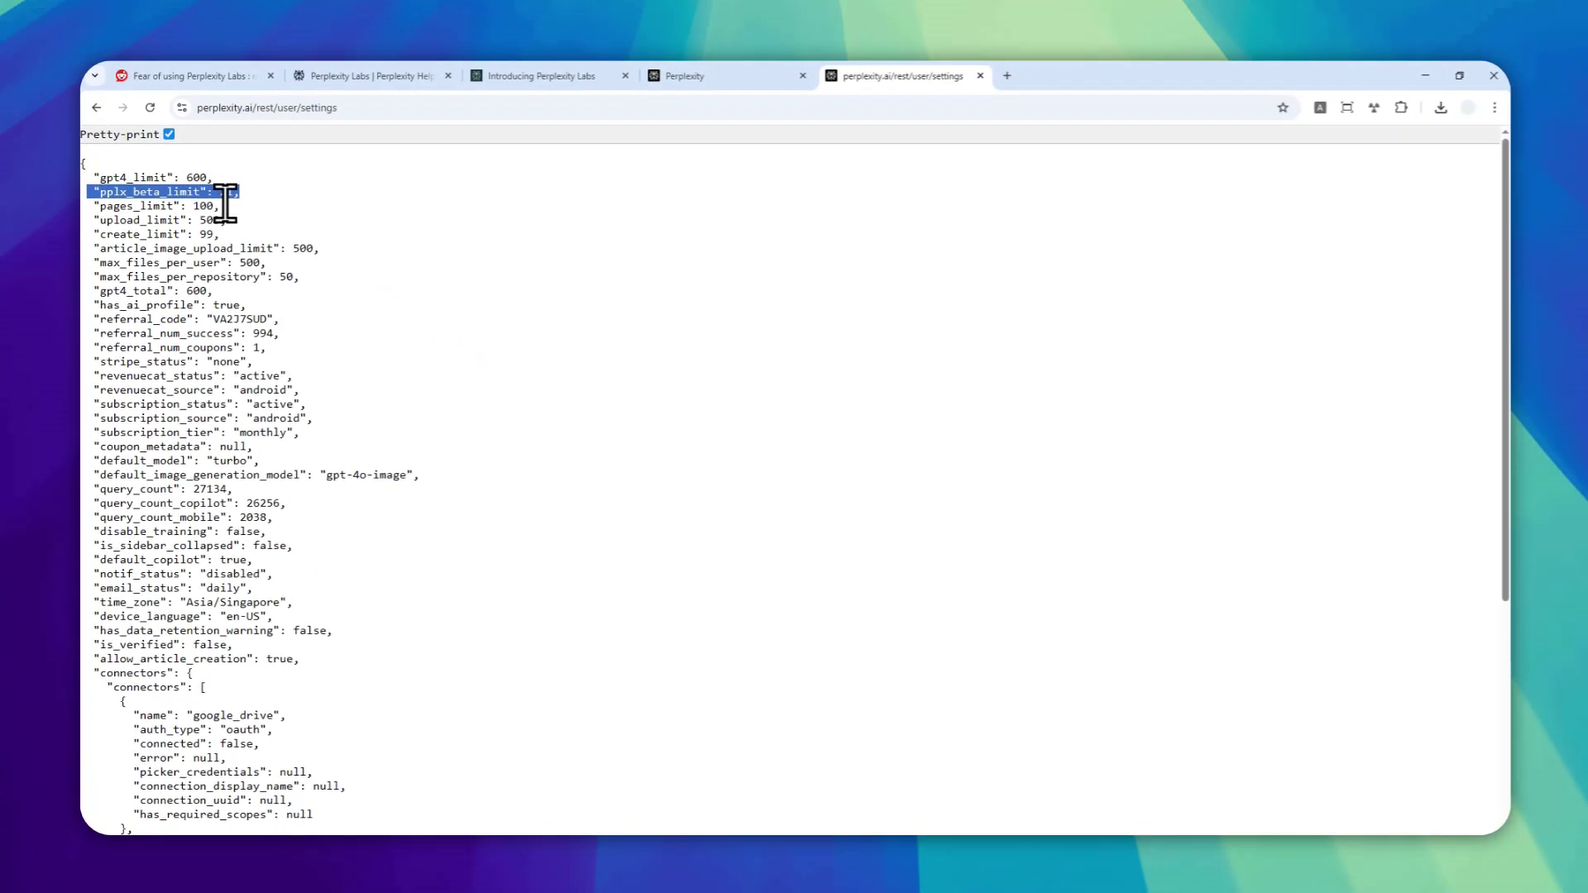
click(237, 191)
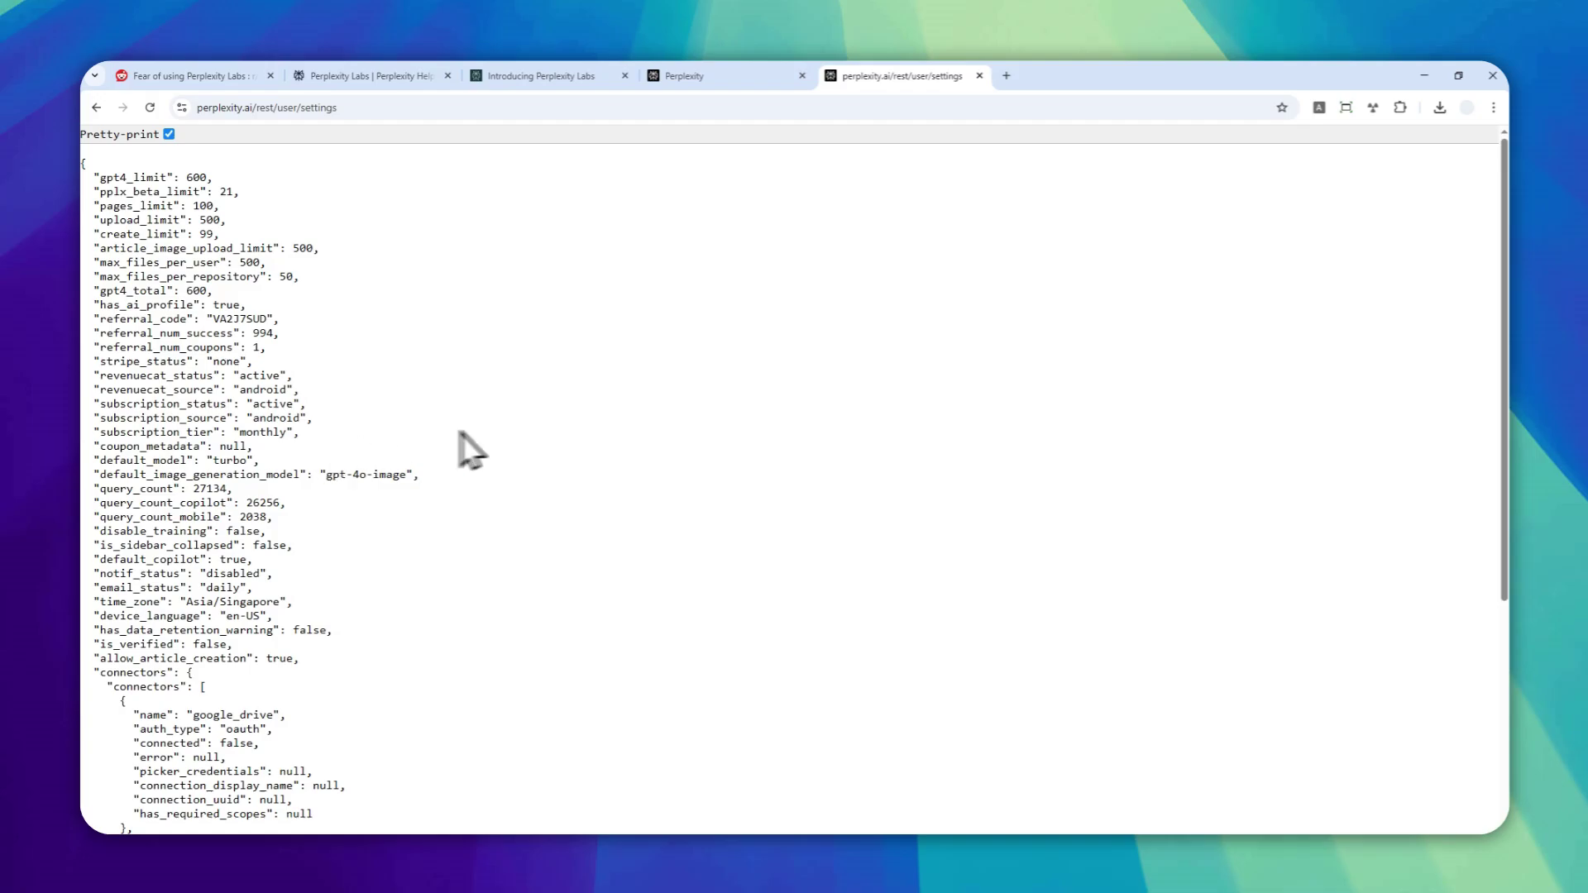
In a new tab, search Google for 'chrome web store' and go to the store.
click(1007, 75)
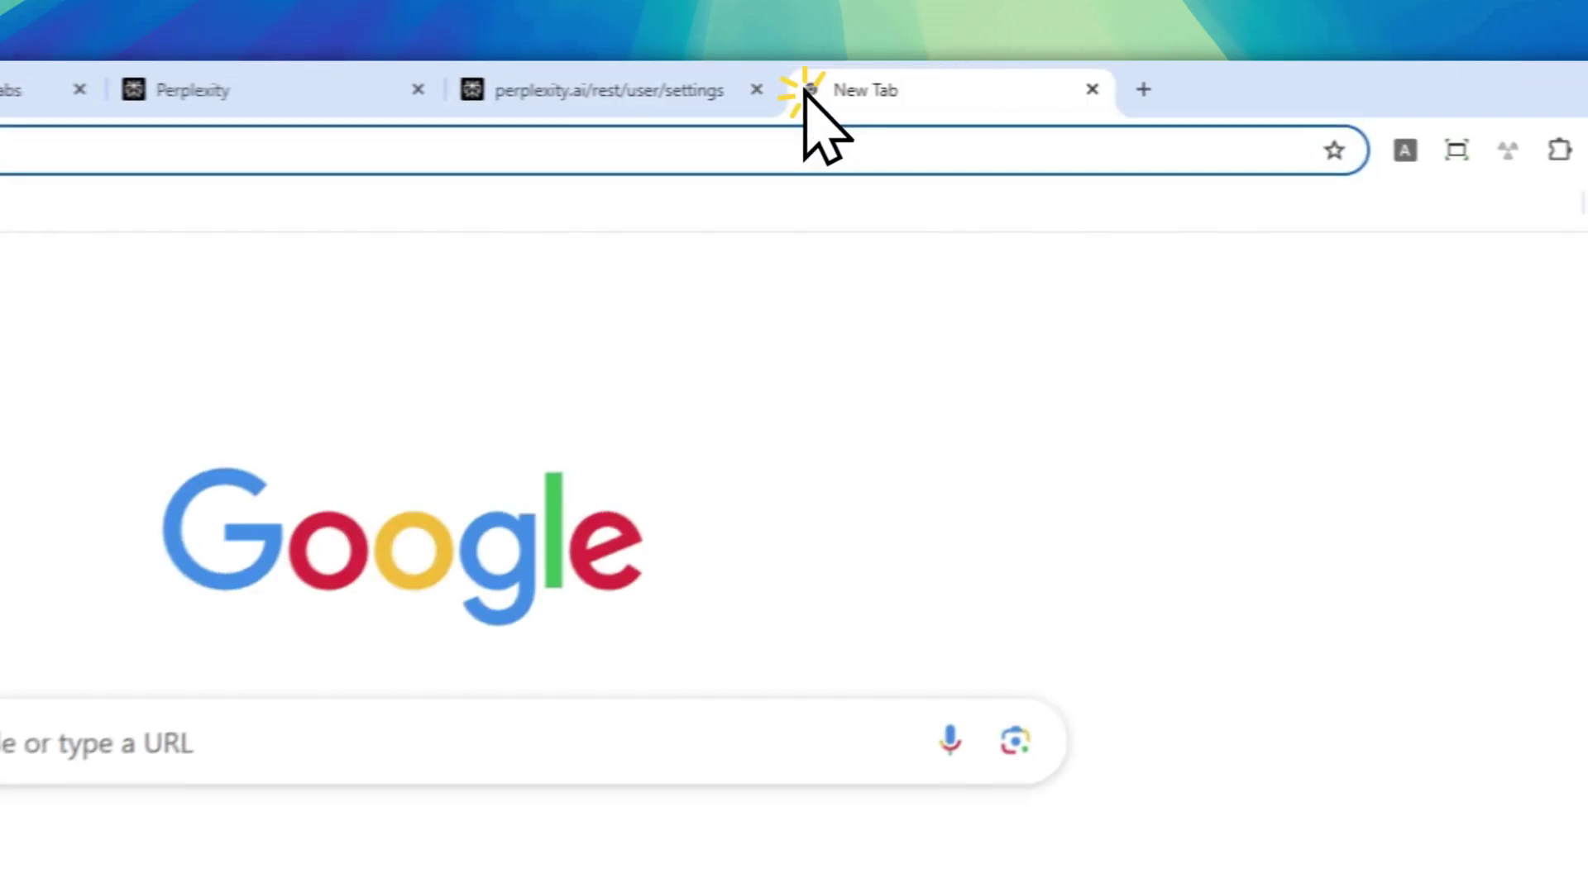
text(chrome web st)
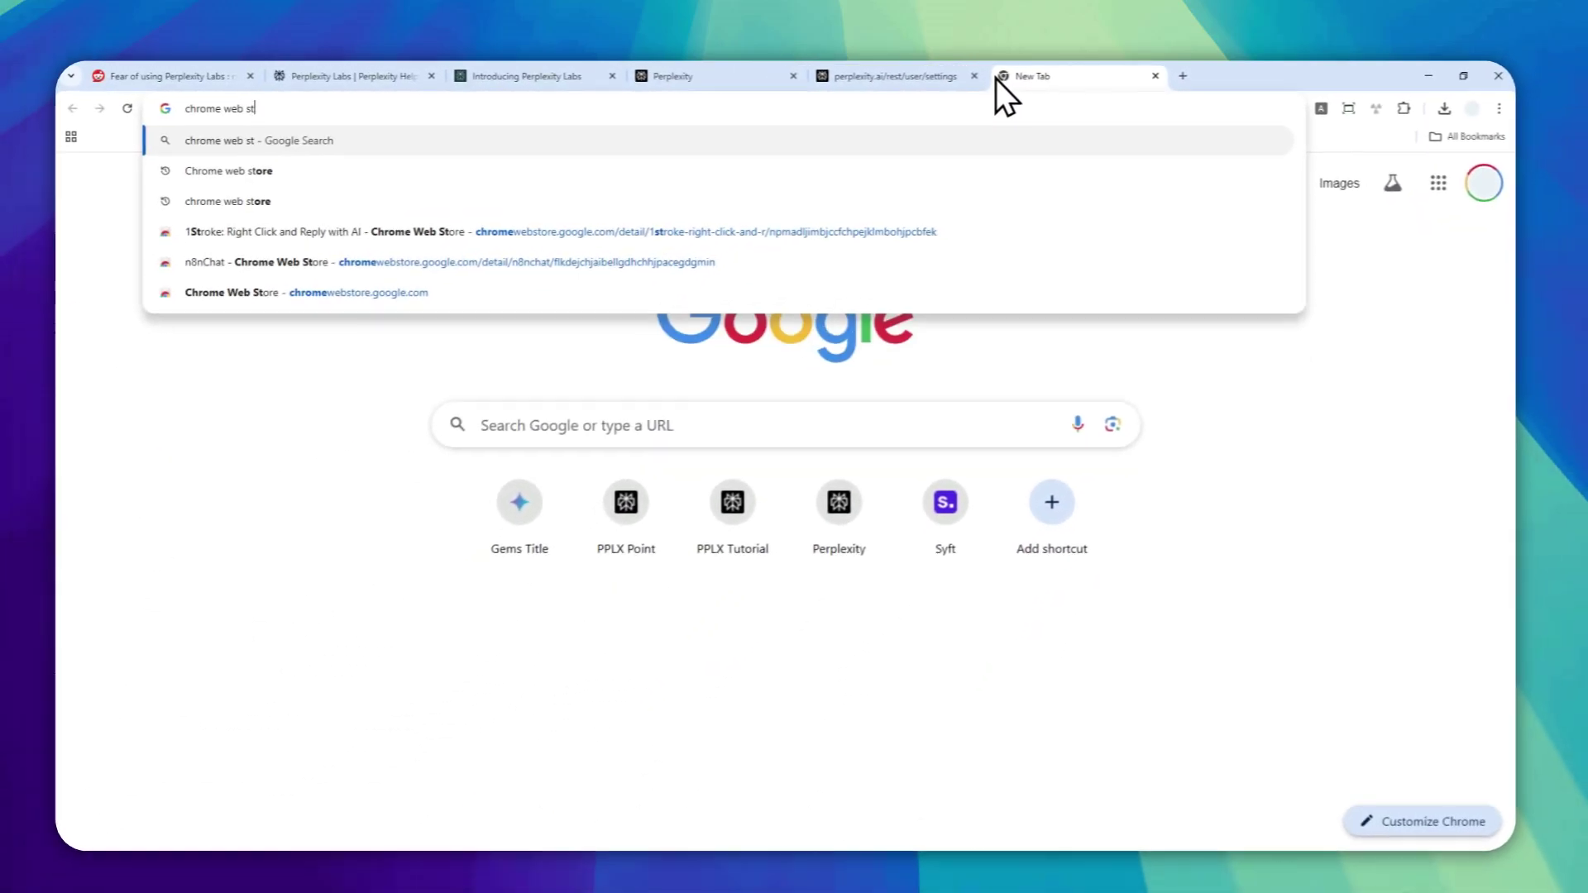
text(ore)
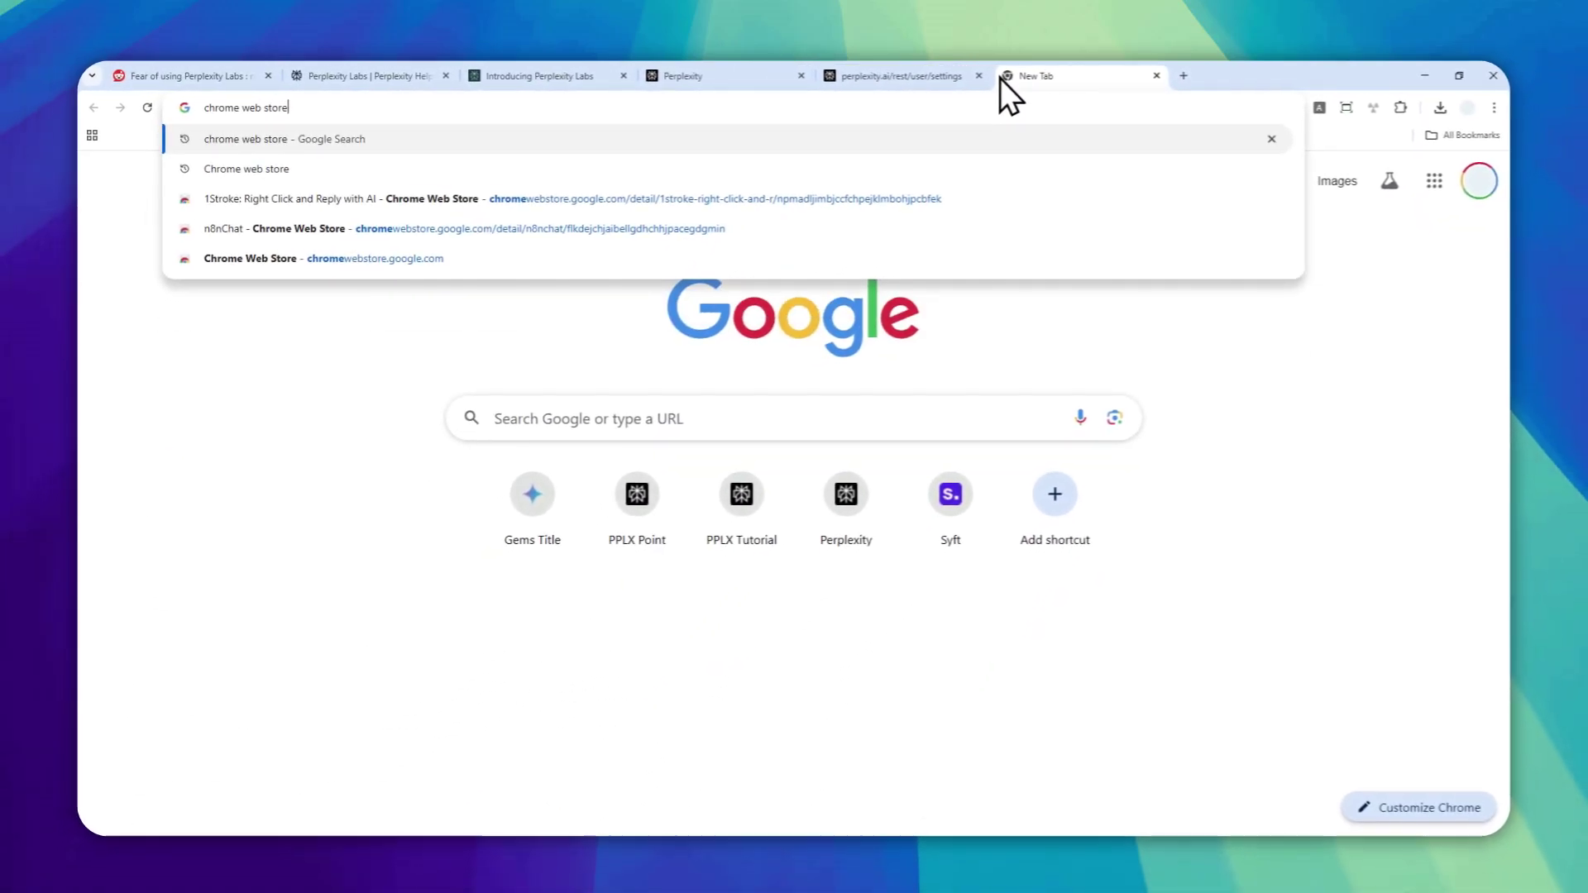
key(Return)
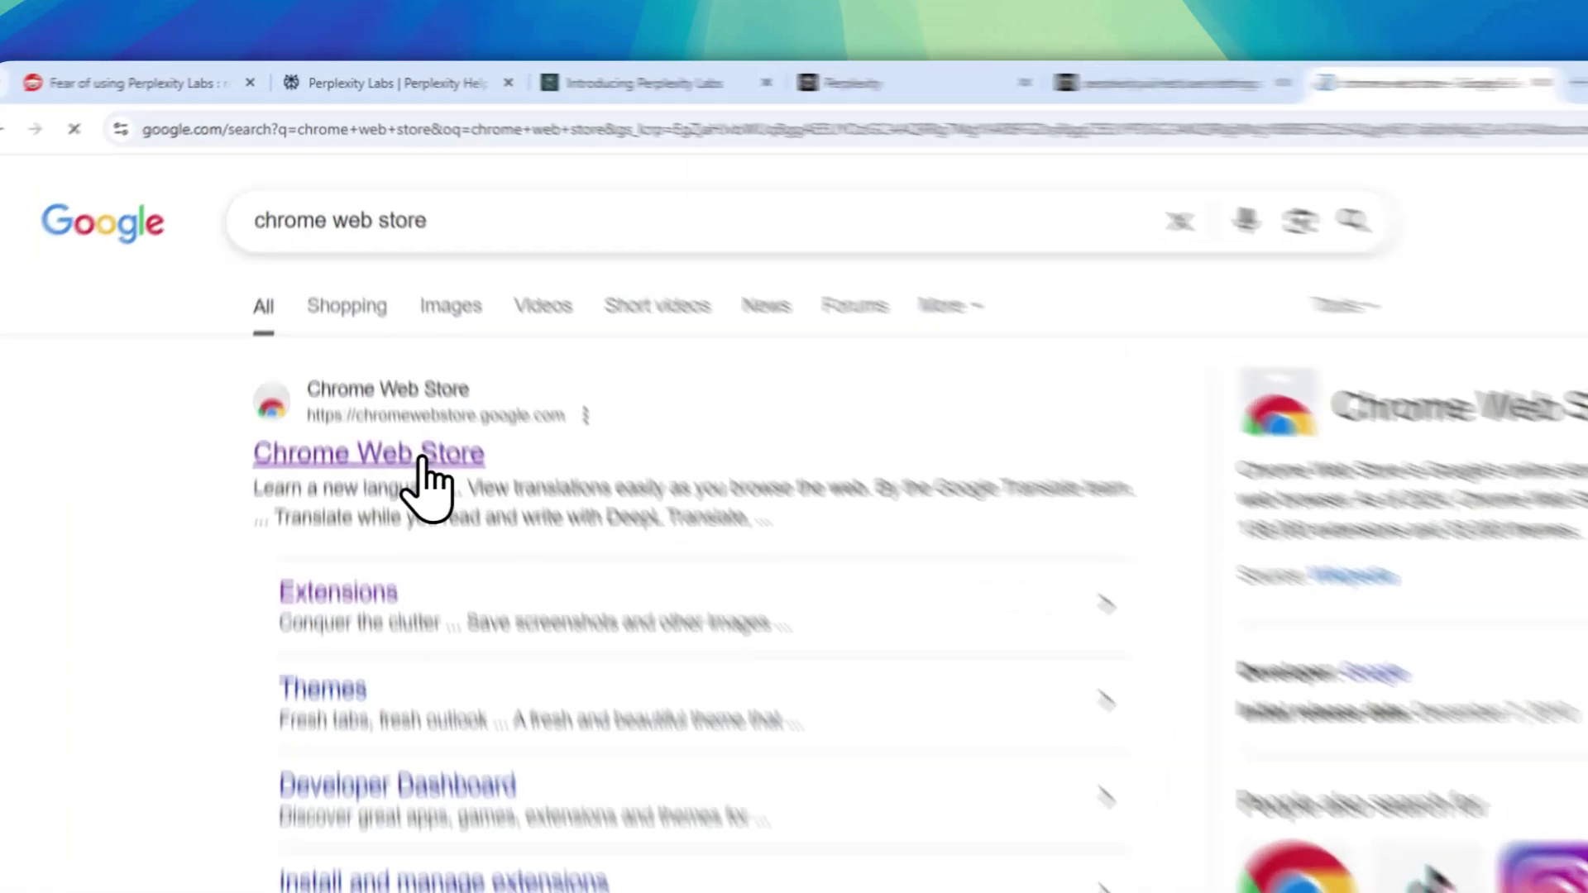
click(380, 329)
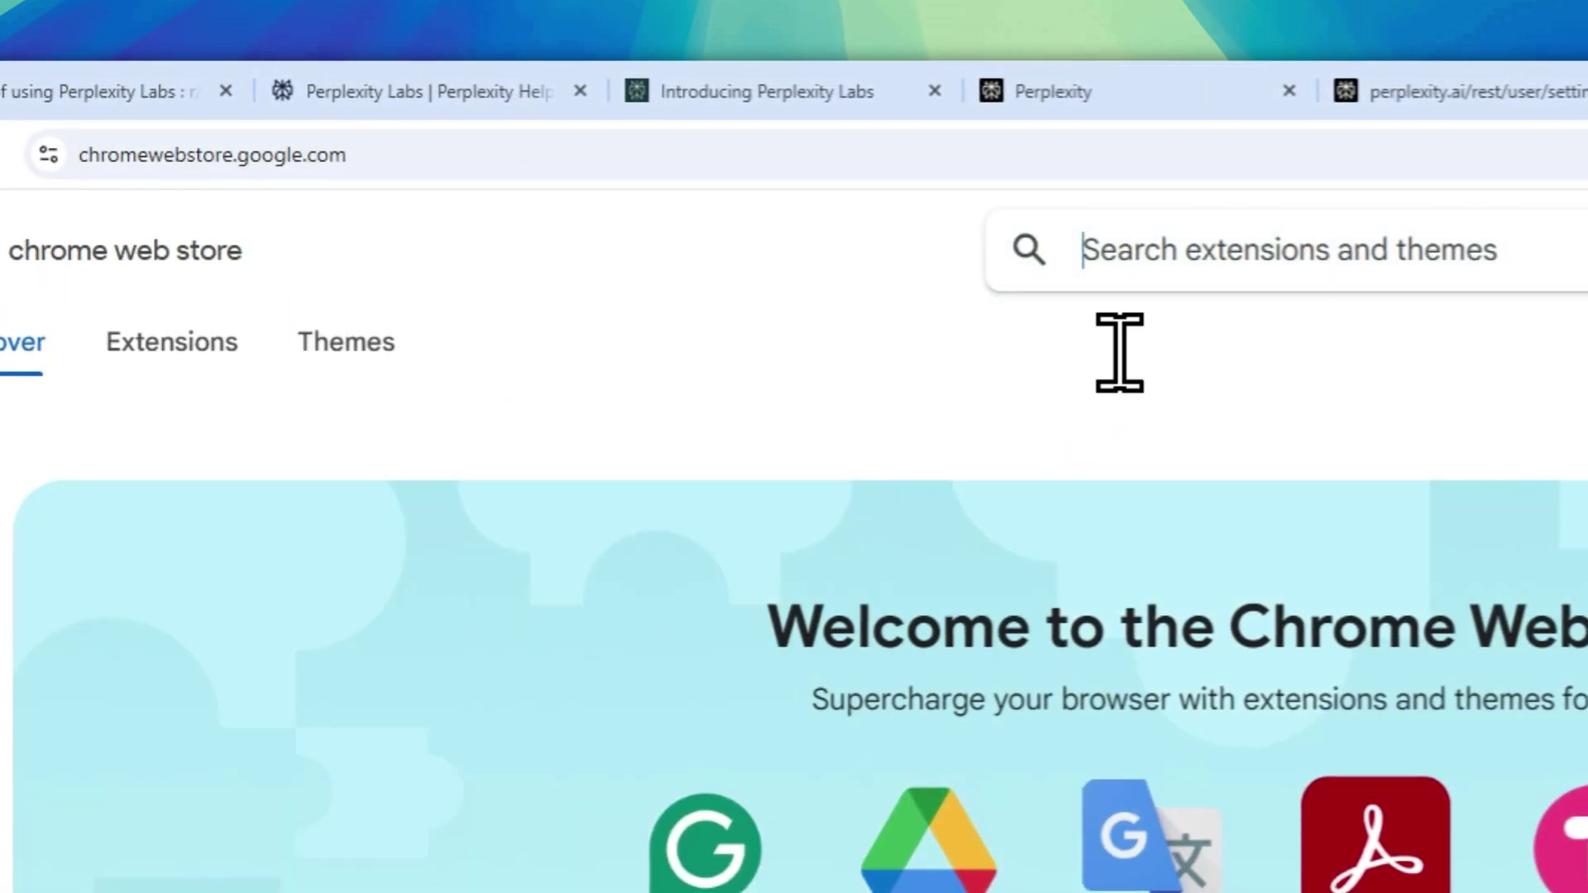
Search the Chrome Web Store for 'Complexity'.
click(1153, 265)
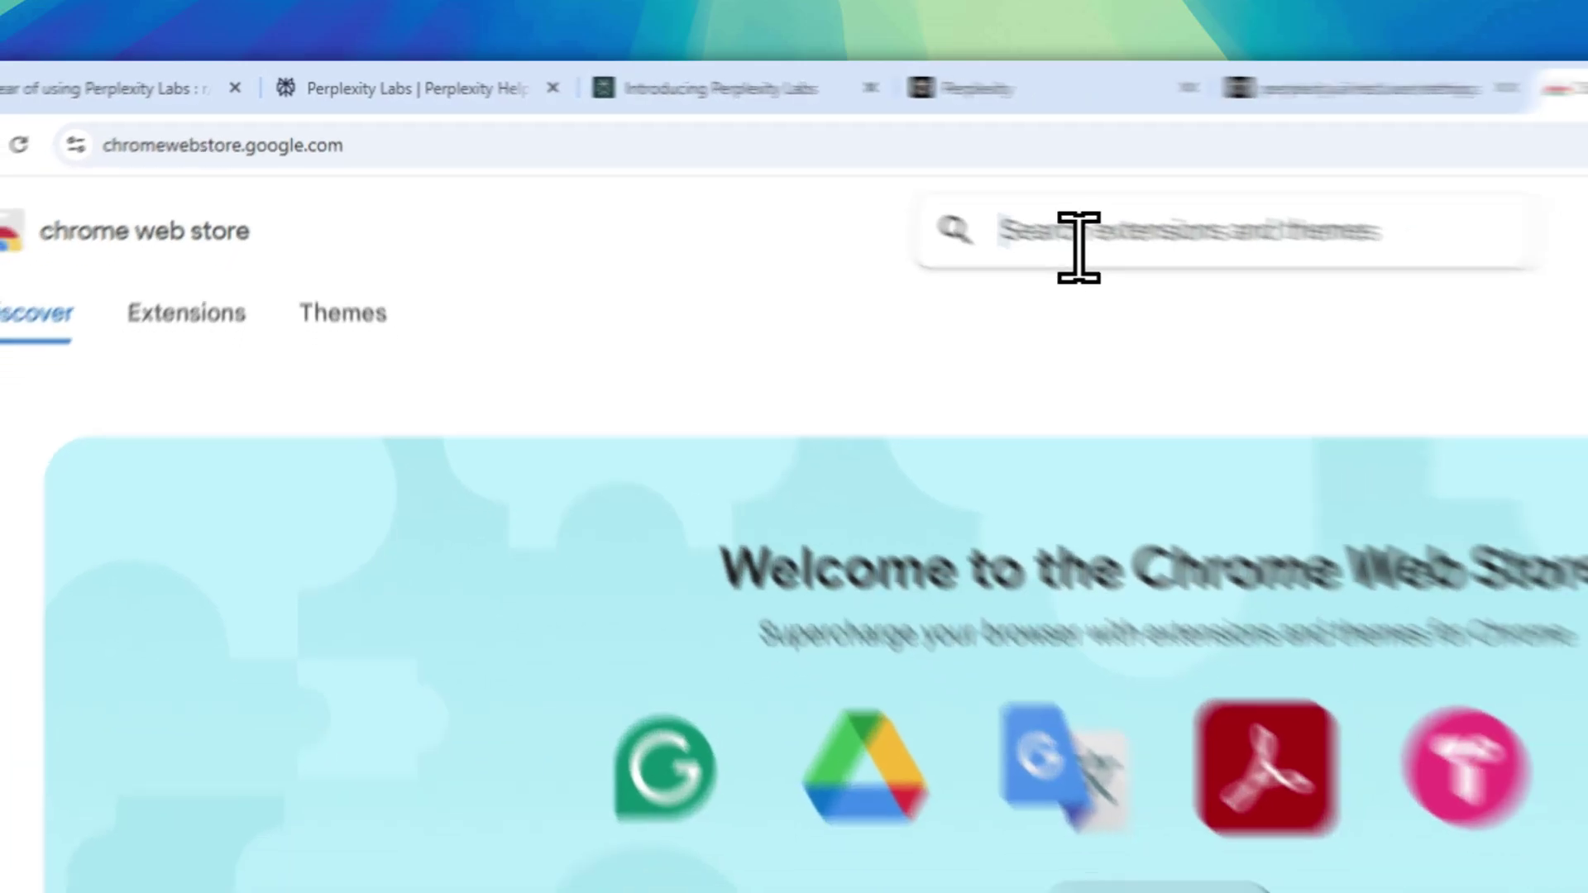
text(Complexity)
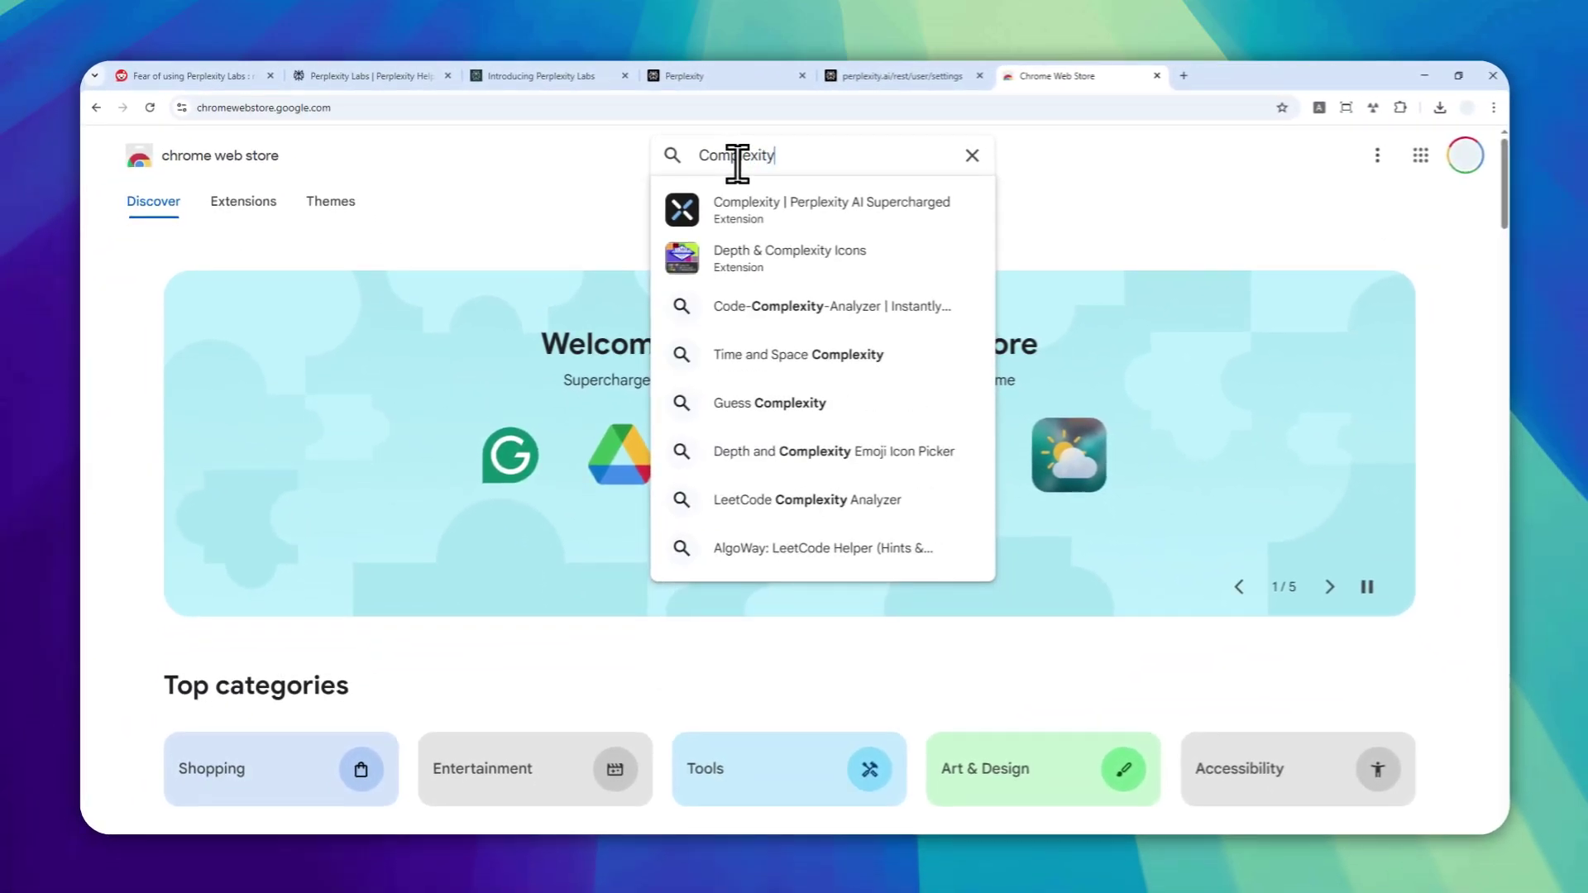
key(Return)
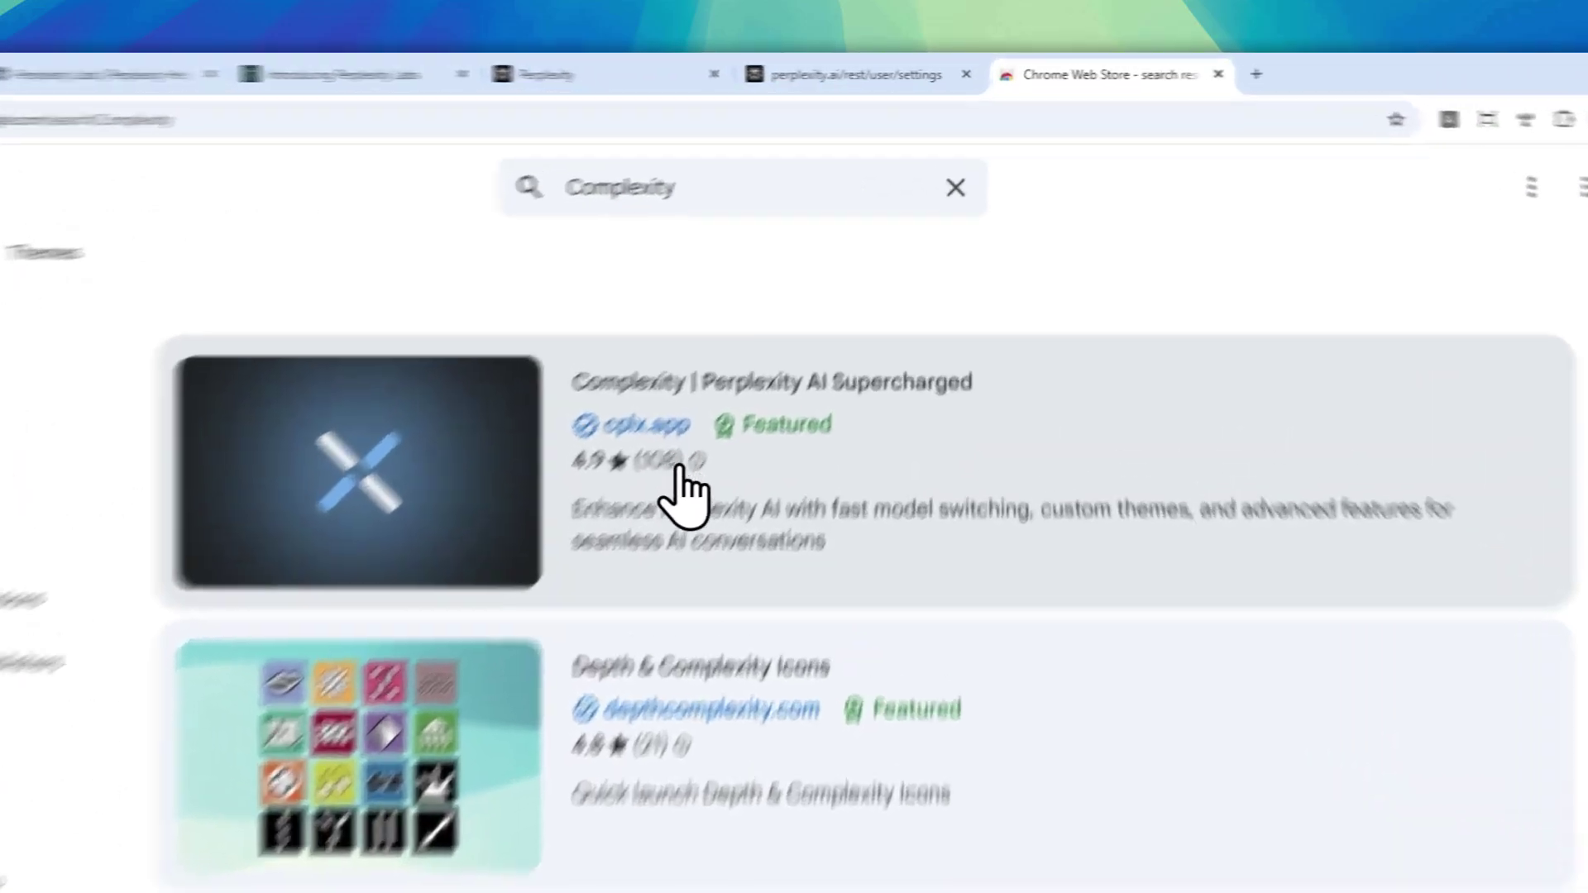
Add Complexity | Perplexity AI Supercharged to Chrome from its store page and confirm.
click(676, 468)
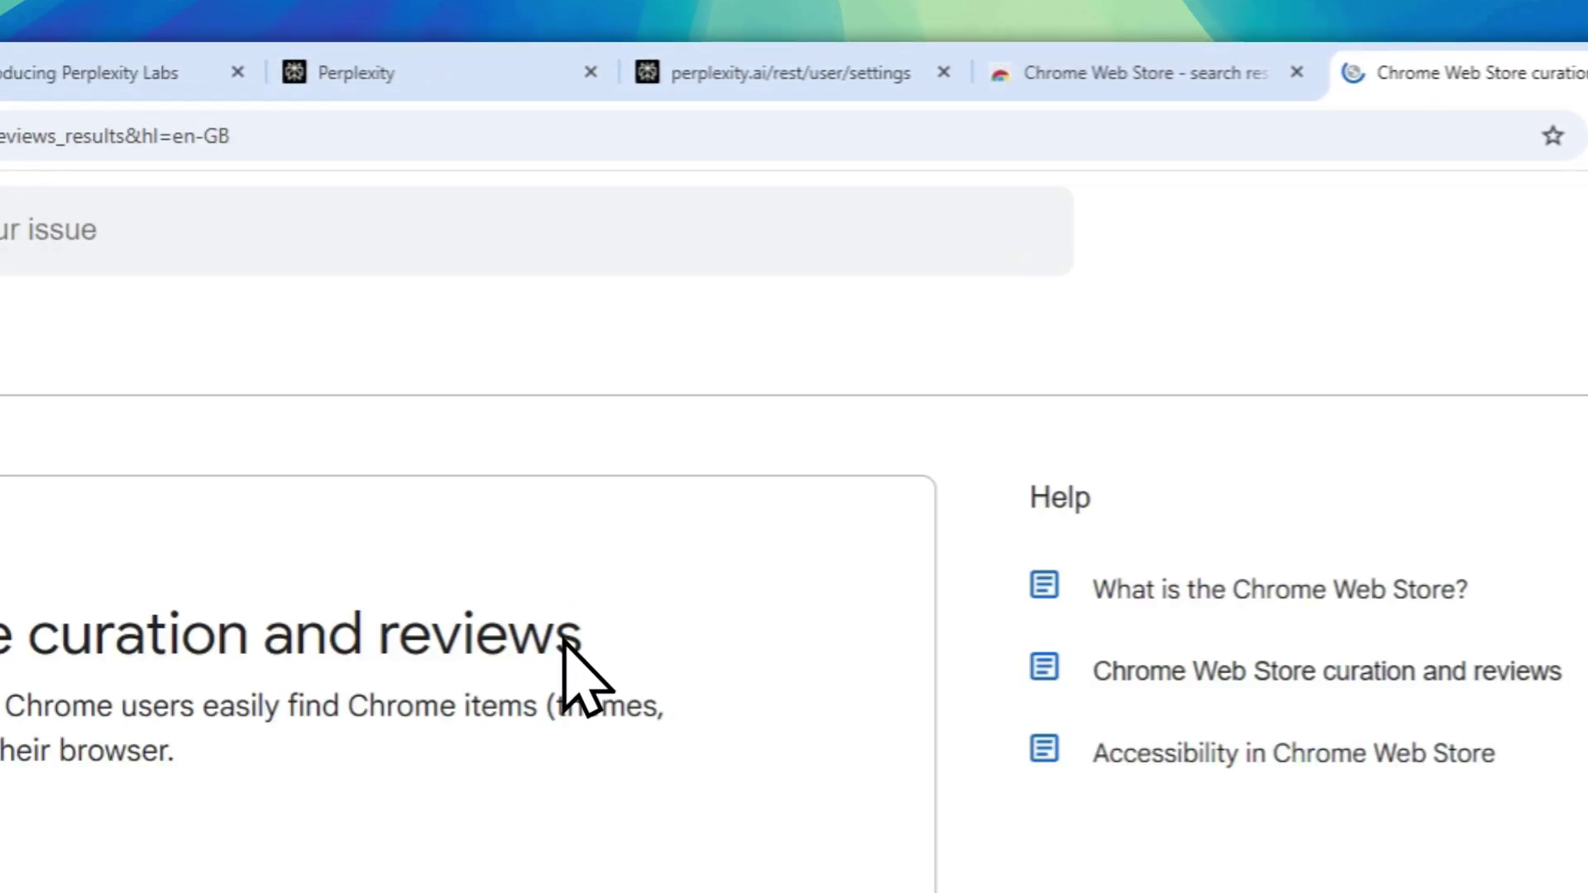
click(1103, 92)
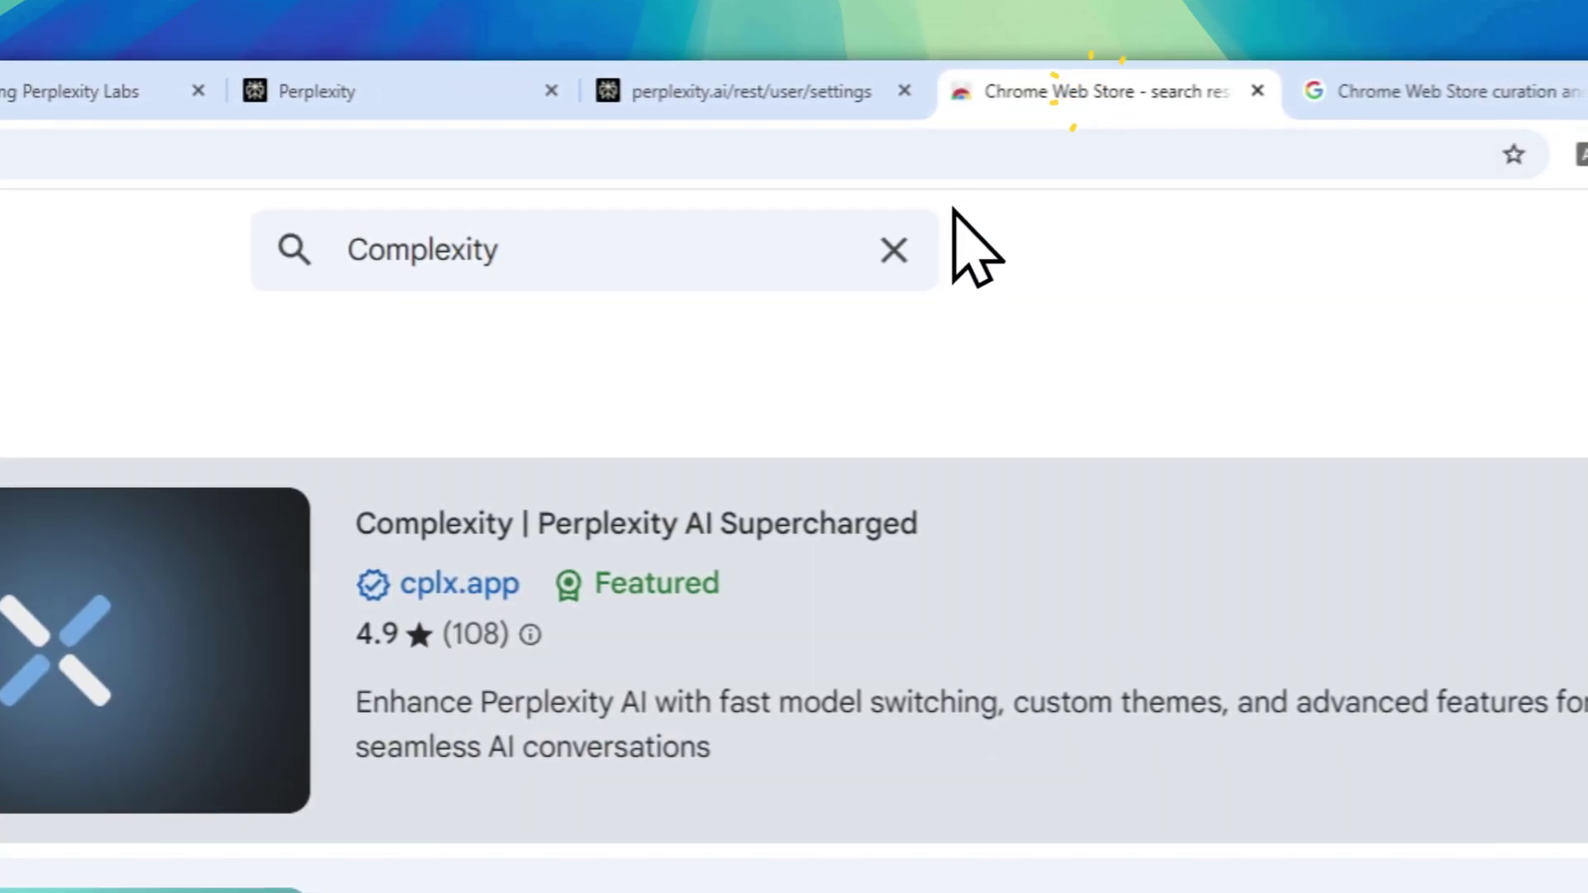
click(468, 516)
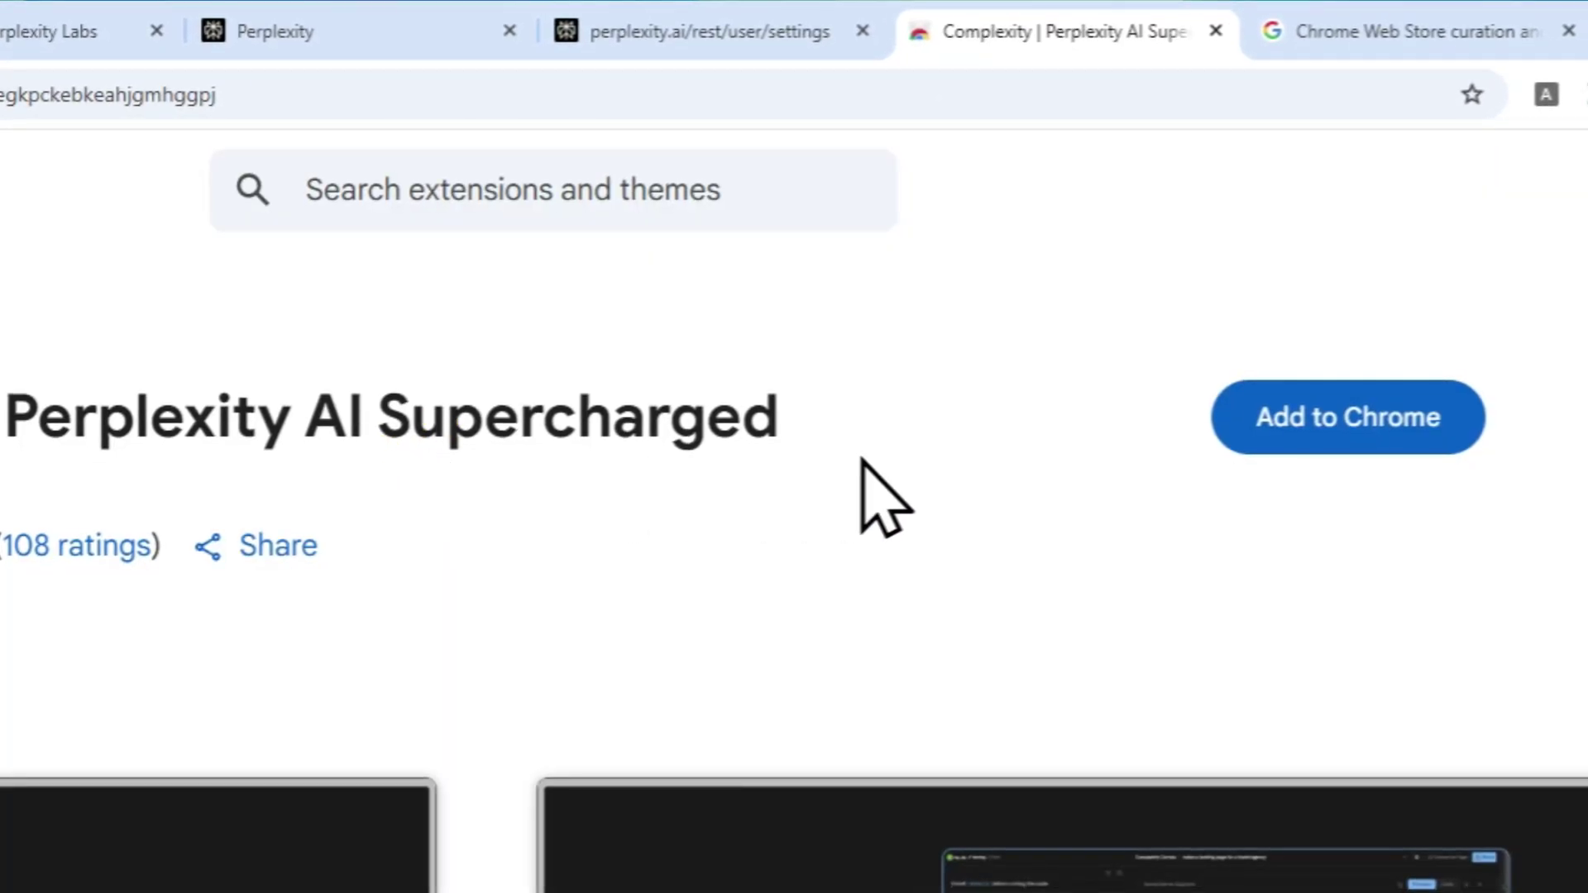
click(1397, 436)
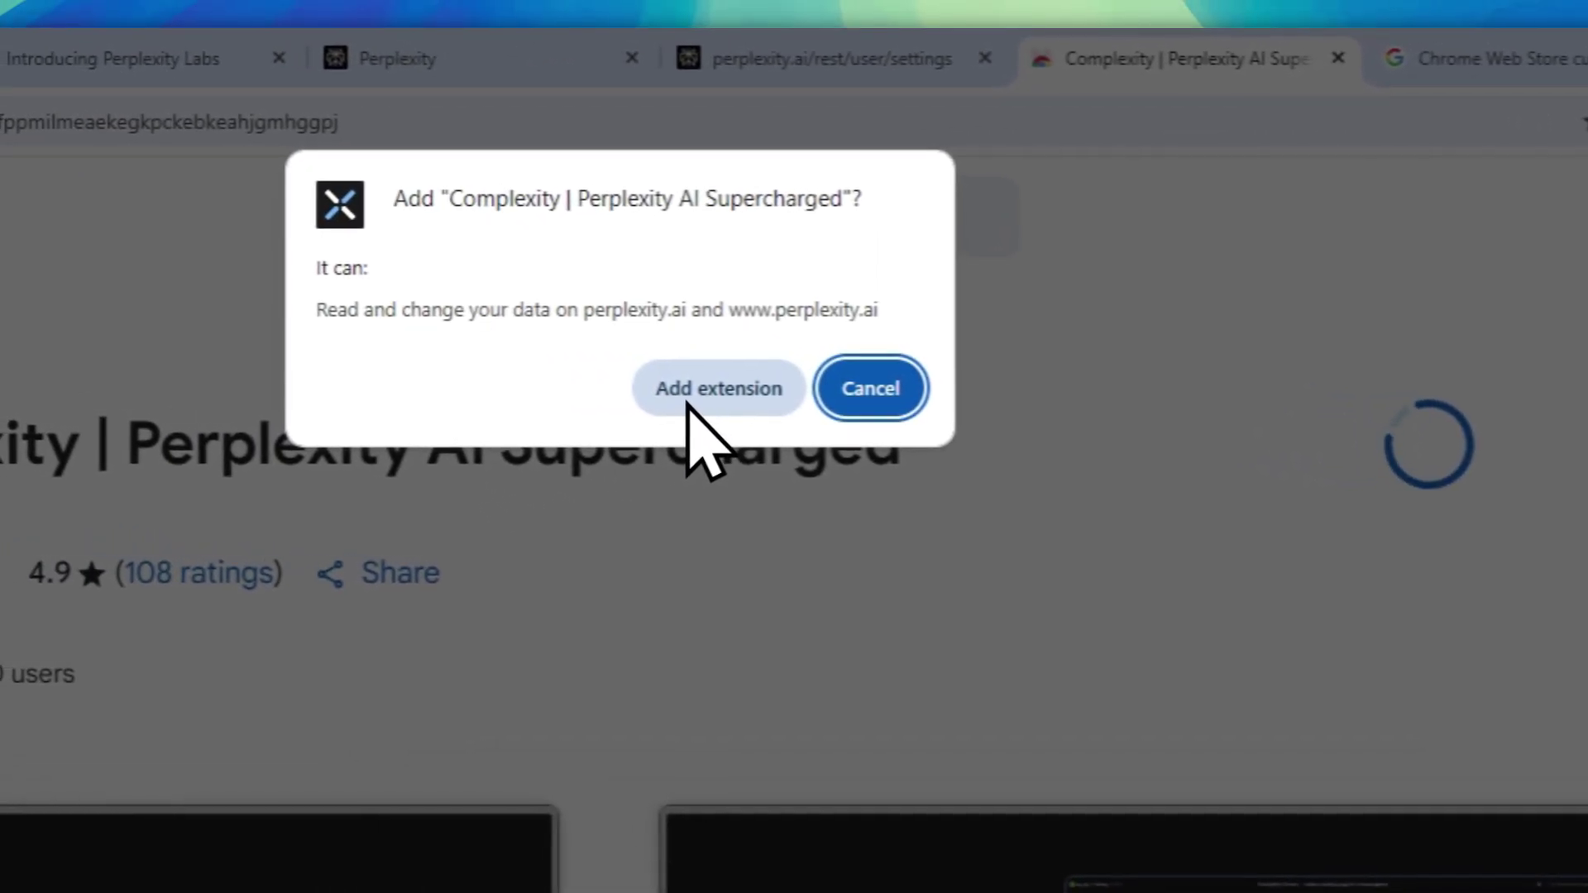
click(682, 397)
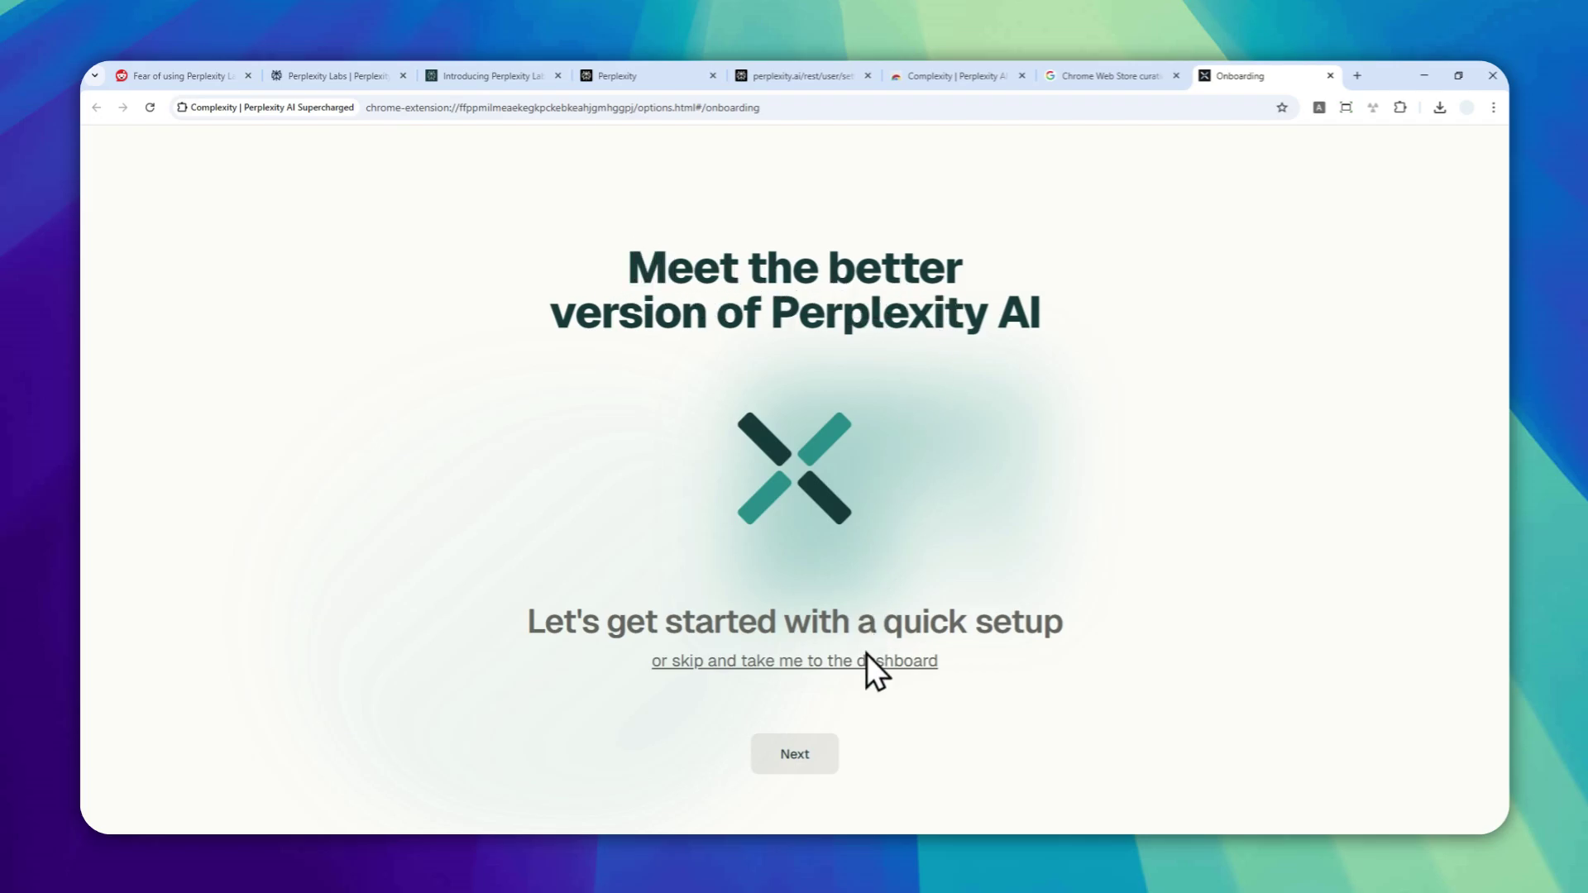
Finish Complexity's two setup steps, dismiss the pin tip, and open its Extensions-menu actions.
click(795, 754)
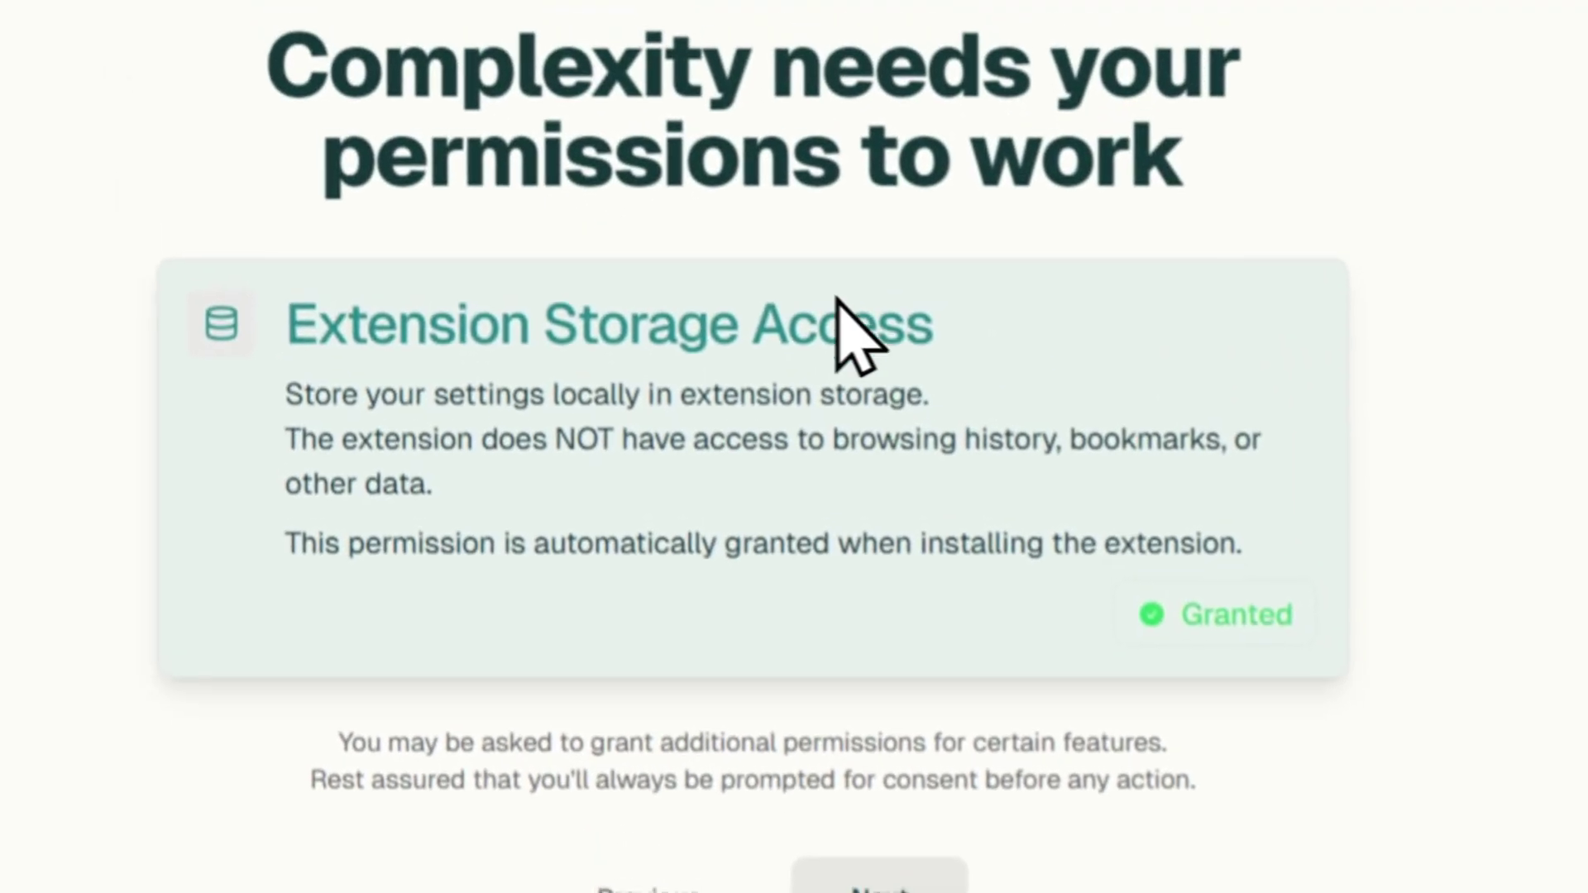
click(879, 881)
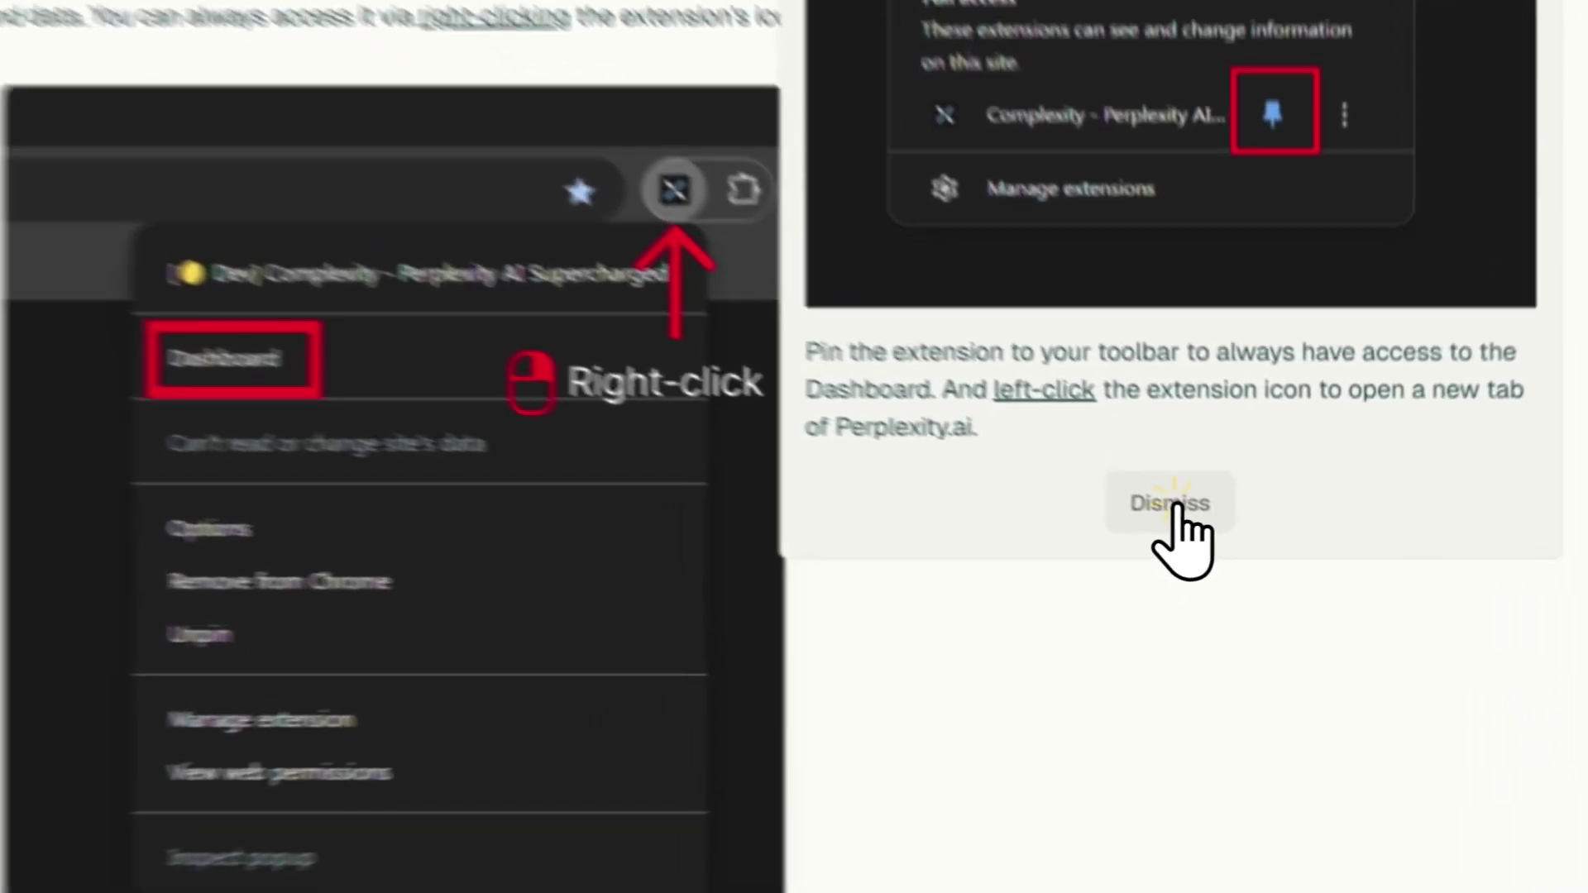
click(1250, 567)
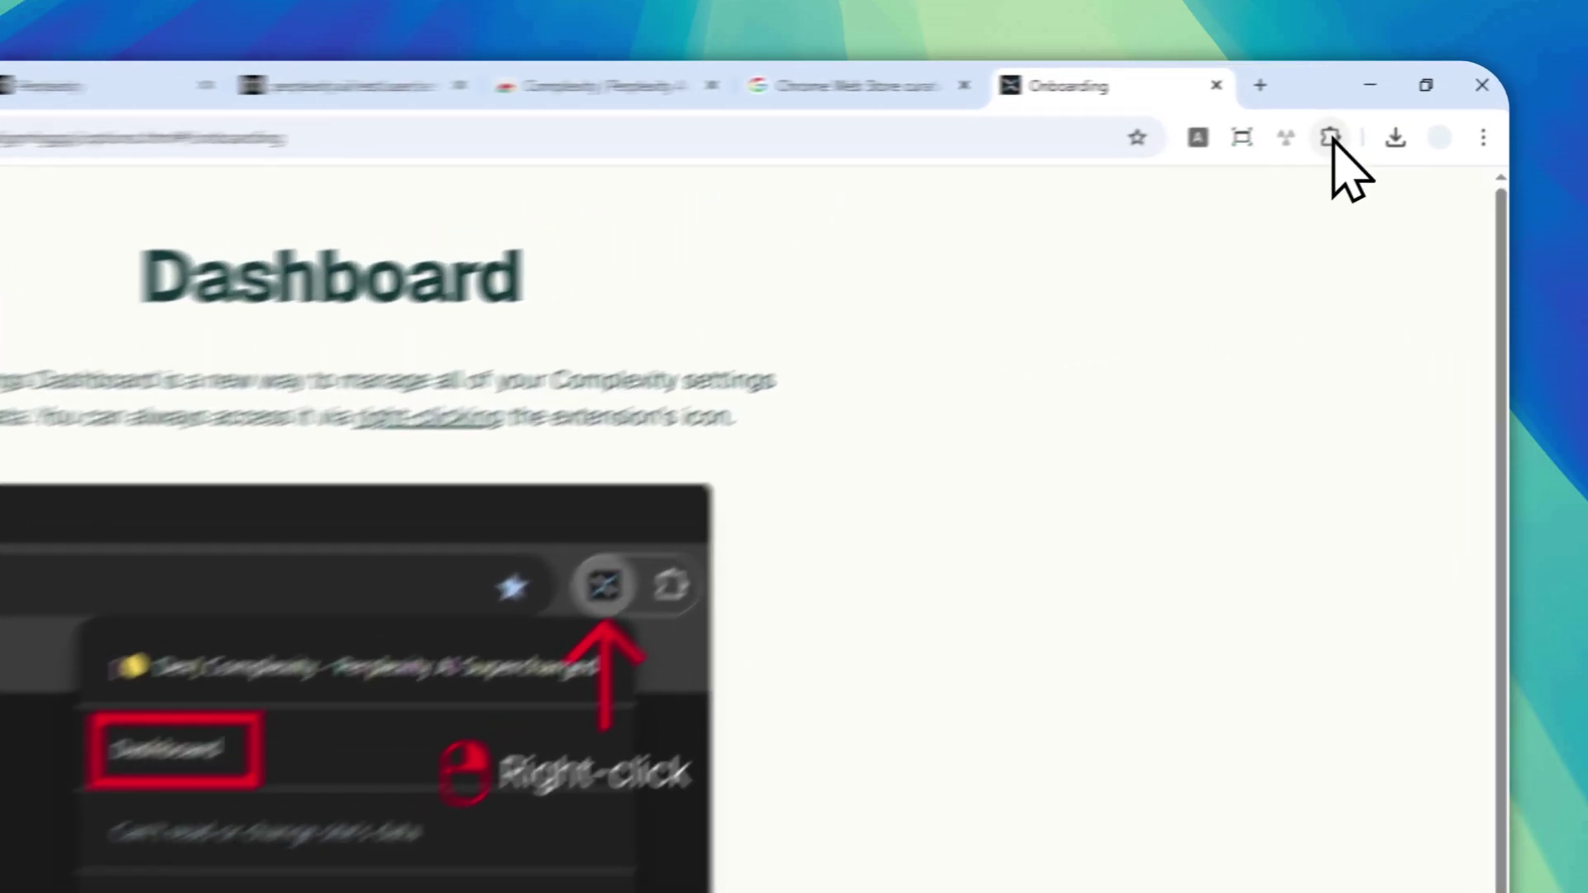
click(1399, 107)
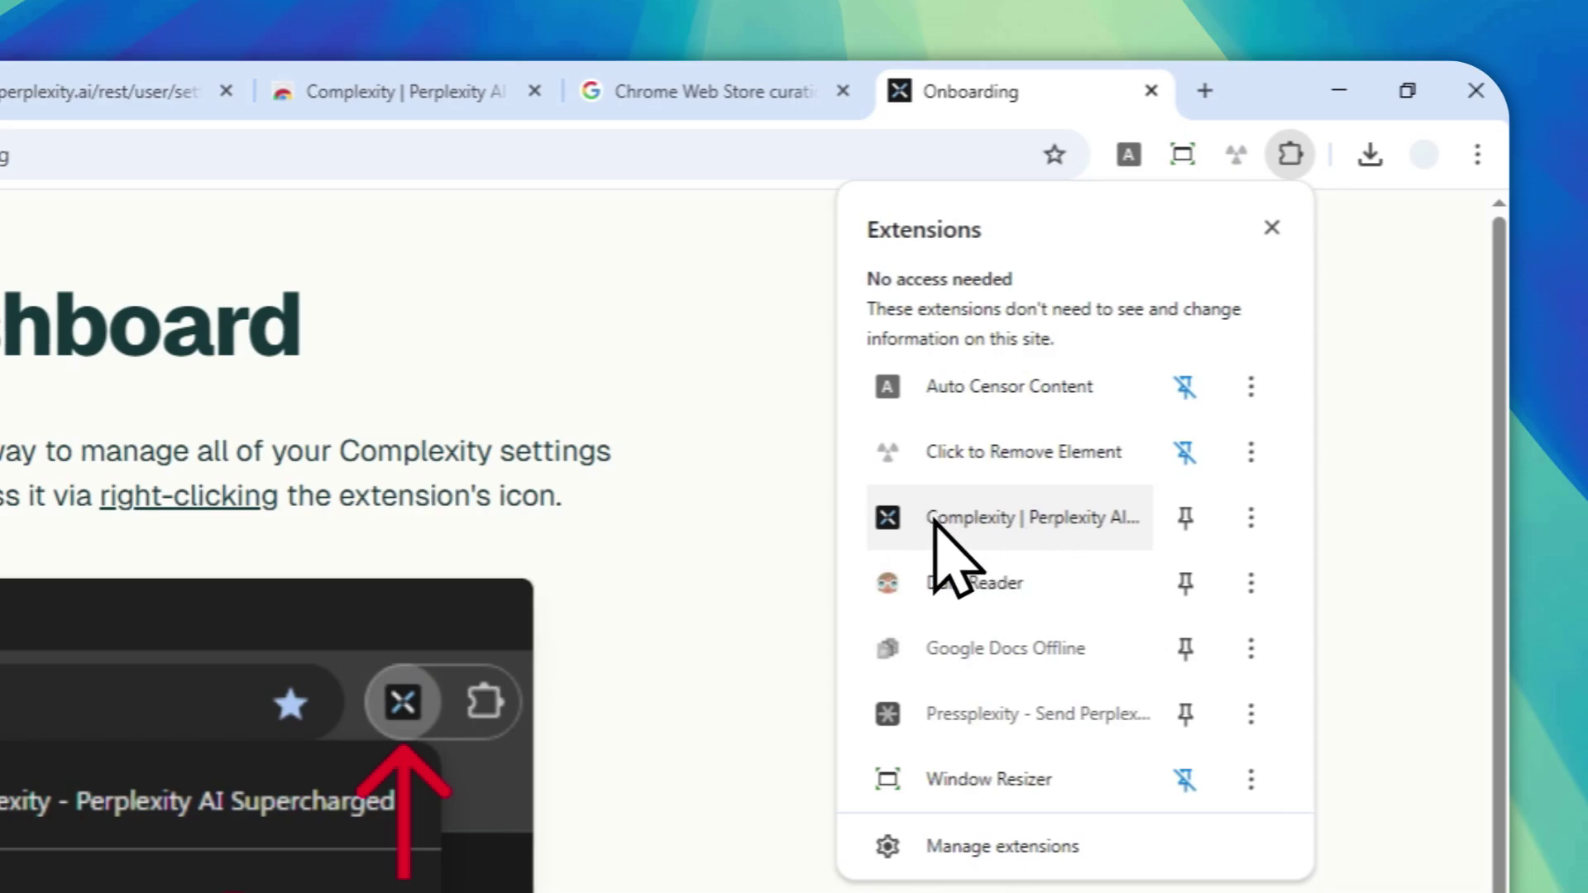
click(1234, 520)
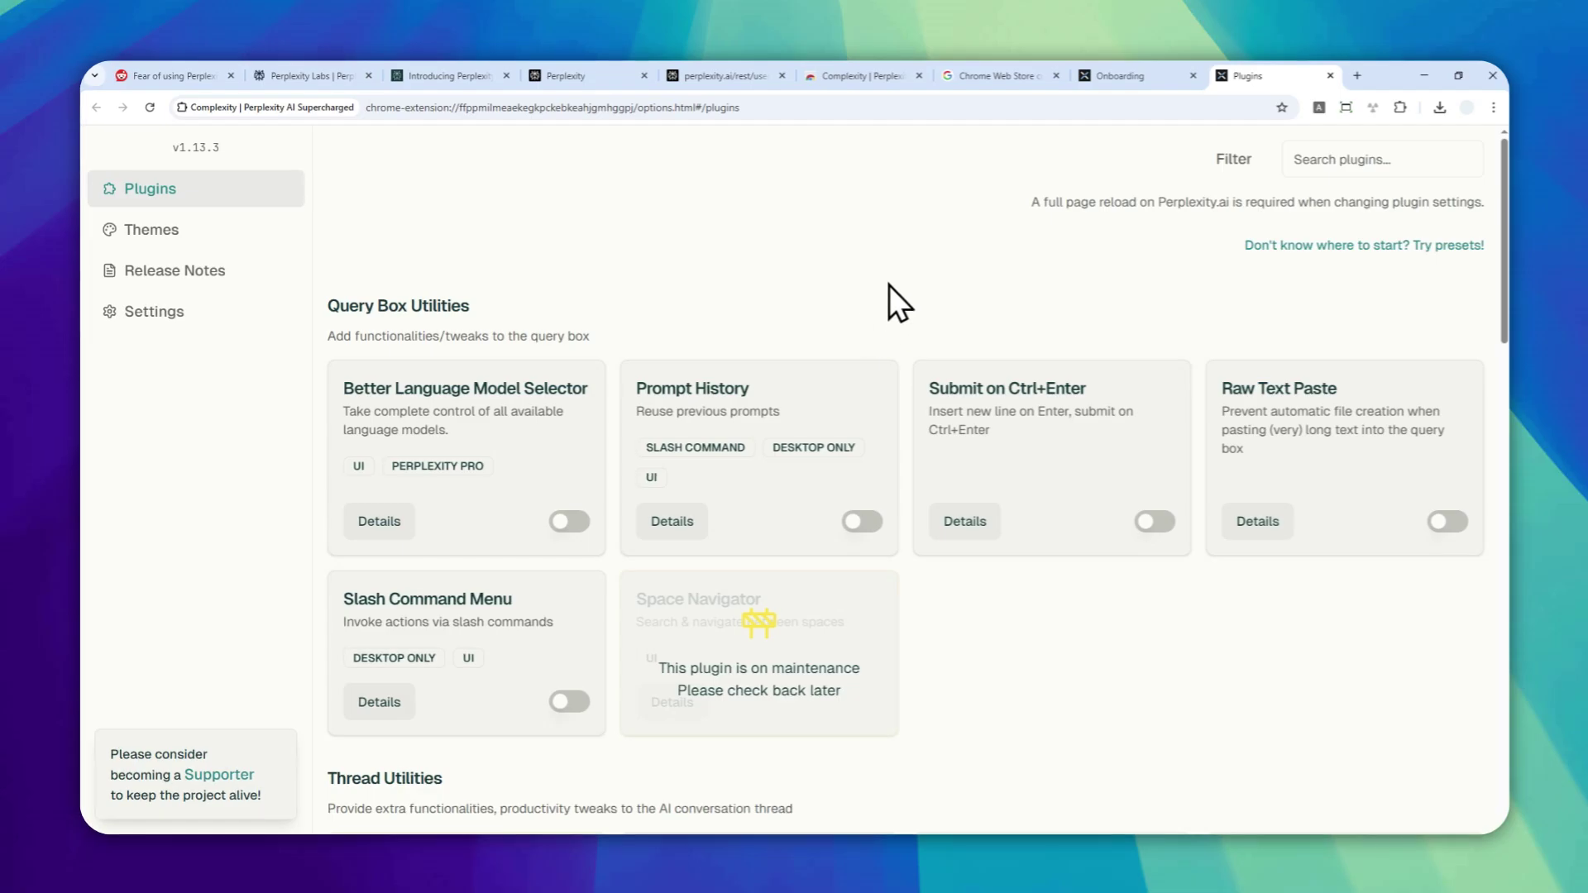
Browse the plugin cards and switch on Better Language Model Selector, leaving Prompt History off.
scroll(894, 277, down, 6)
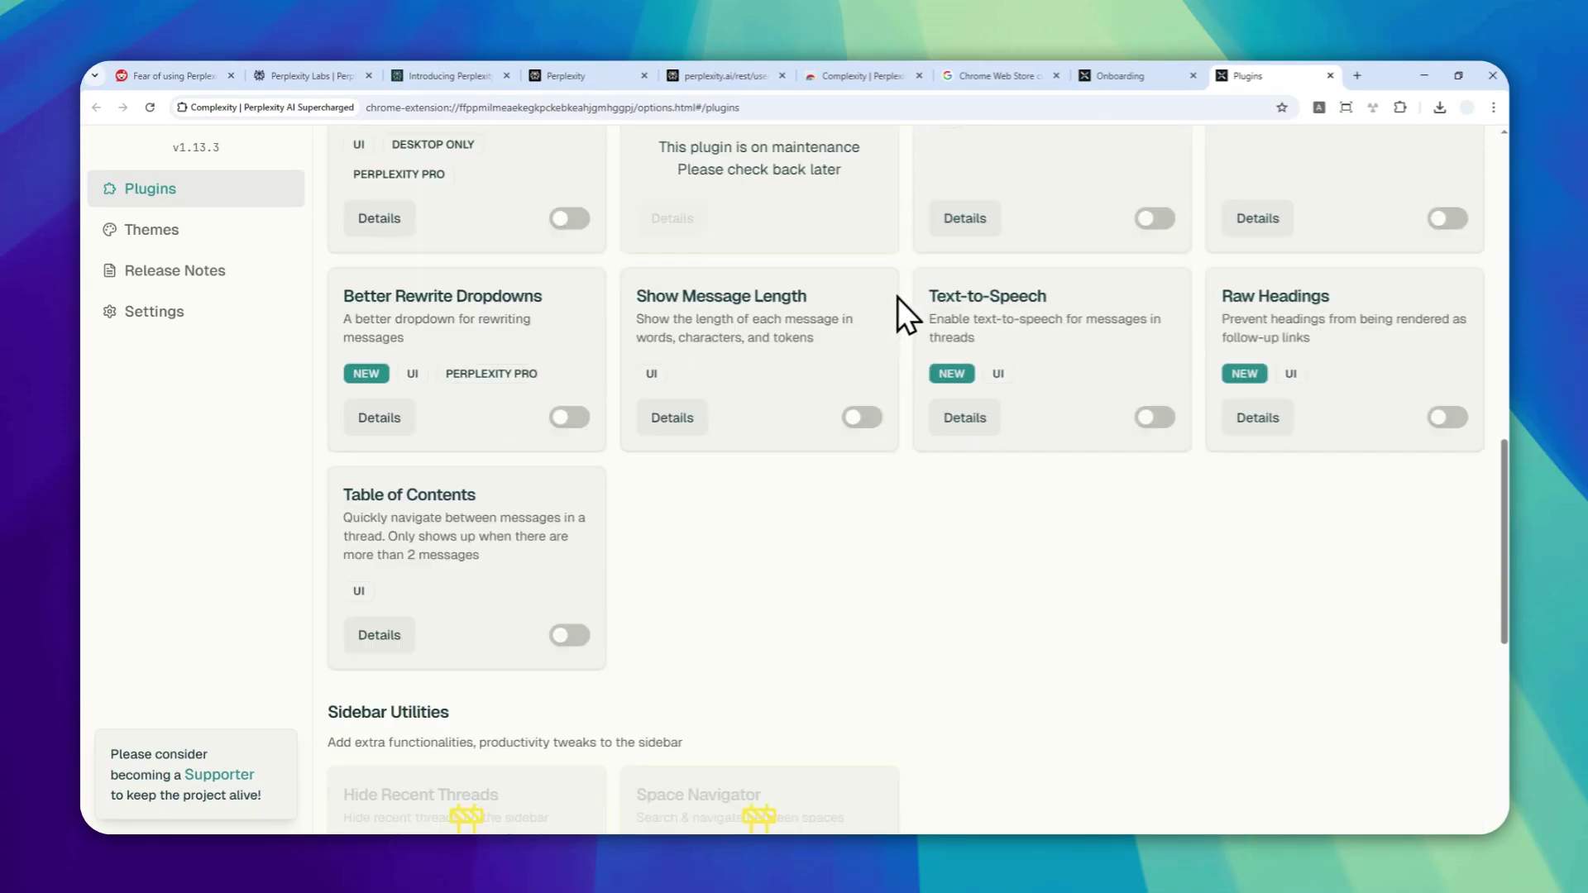
scroll(897, 297, down, 7)
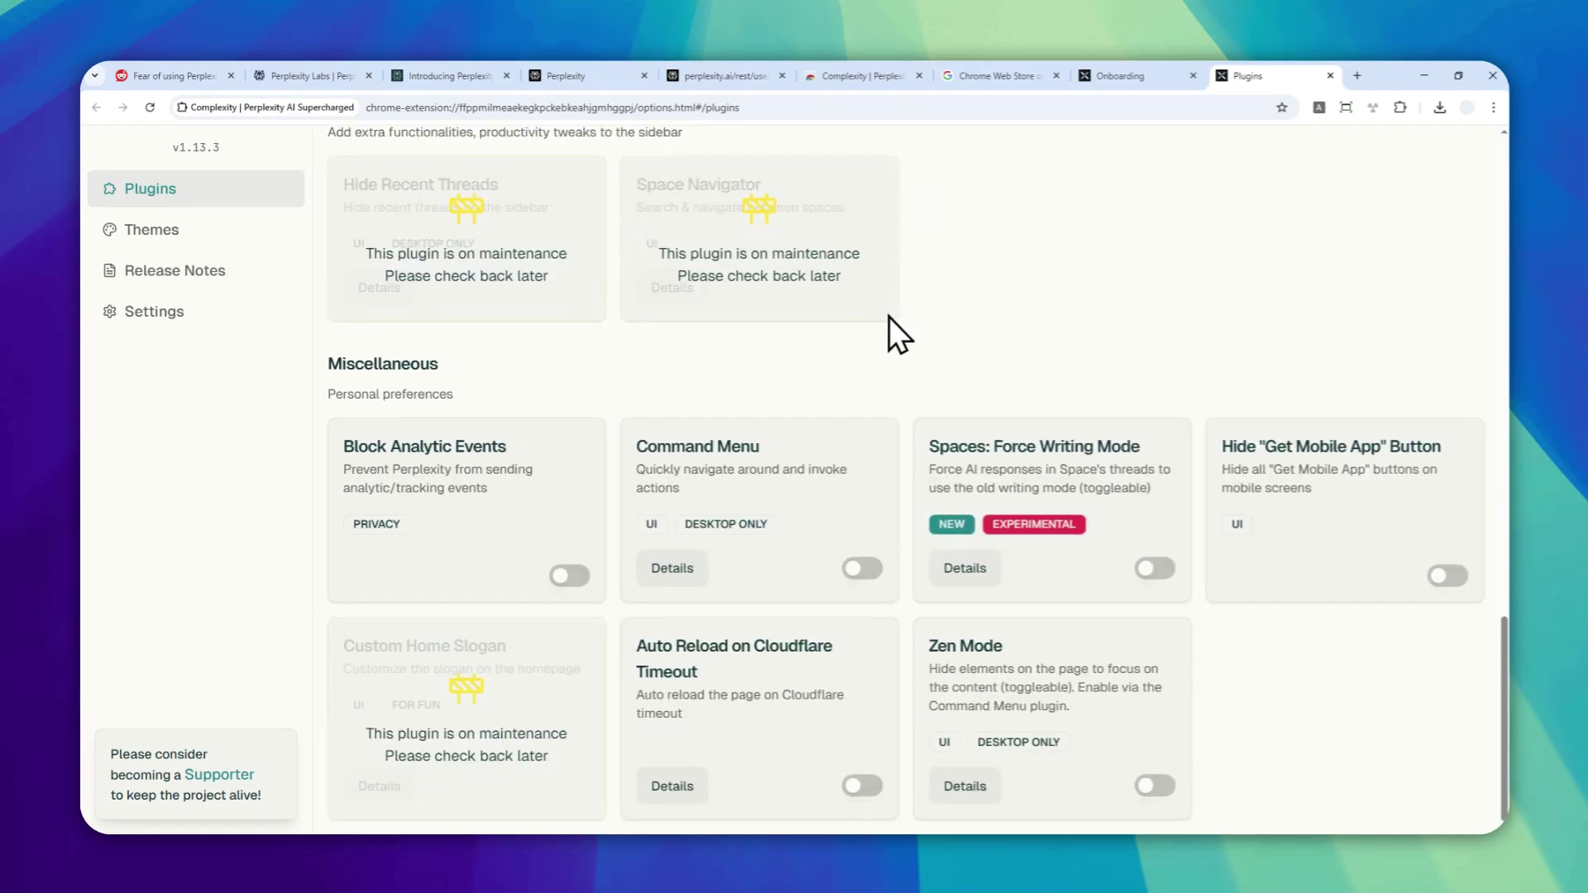
scroll(840, 496, up, 10)
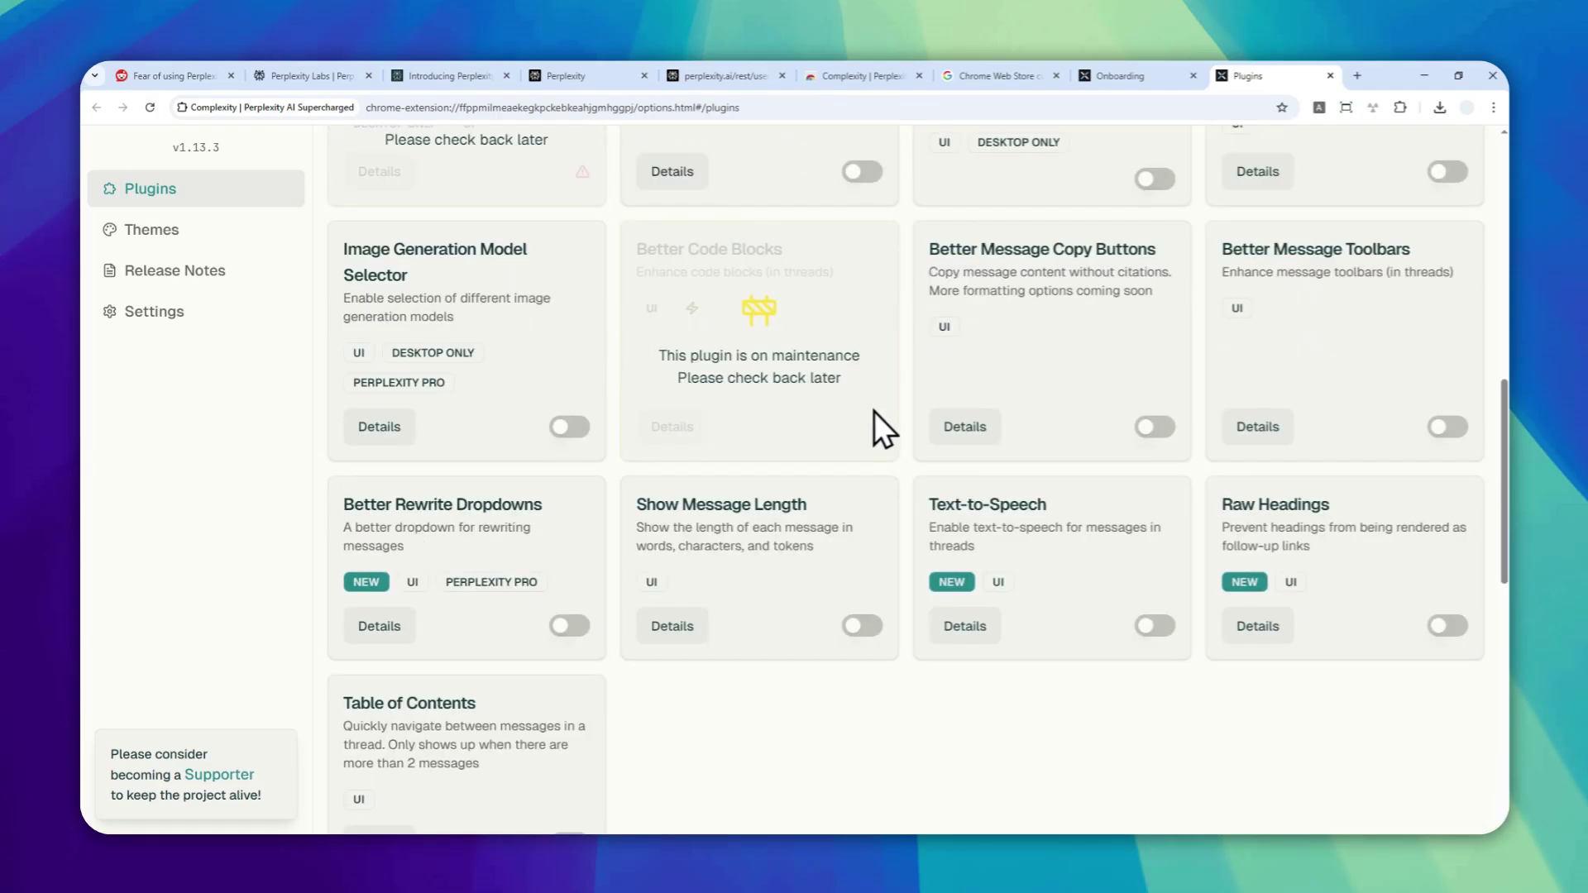
scroll(728, 391, up, 8)
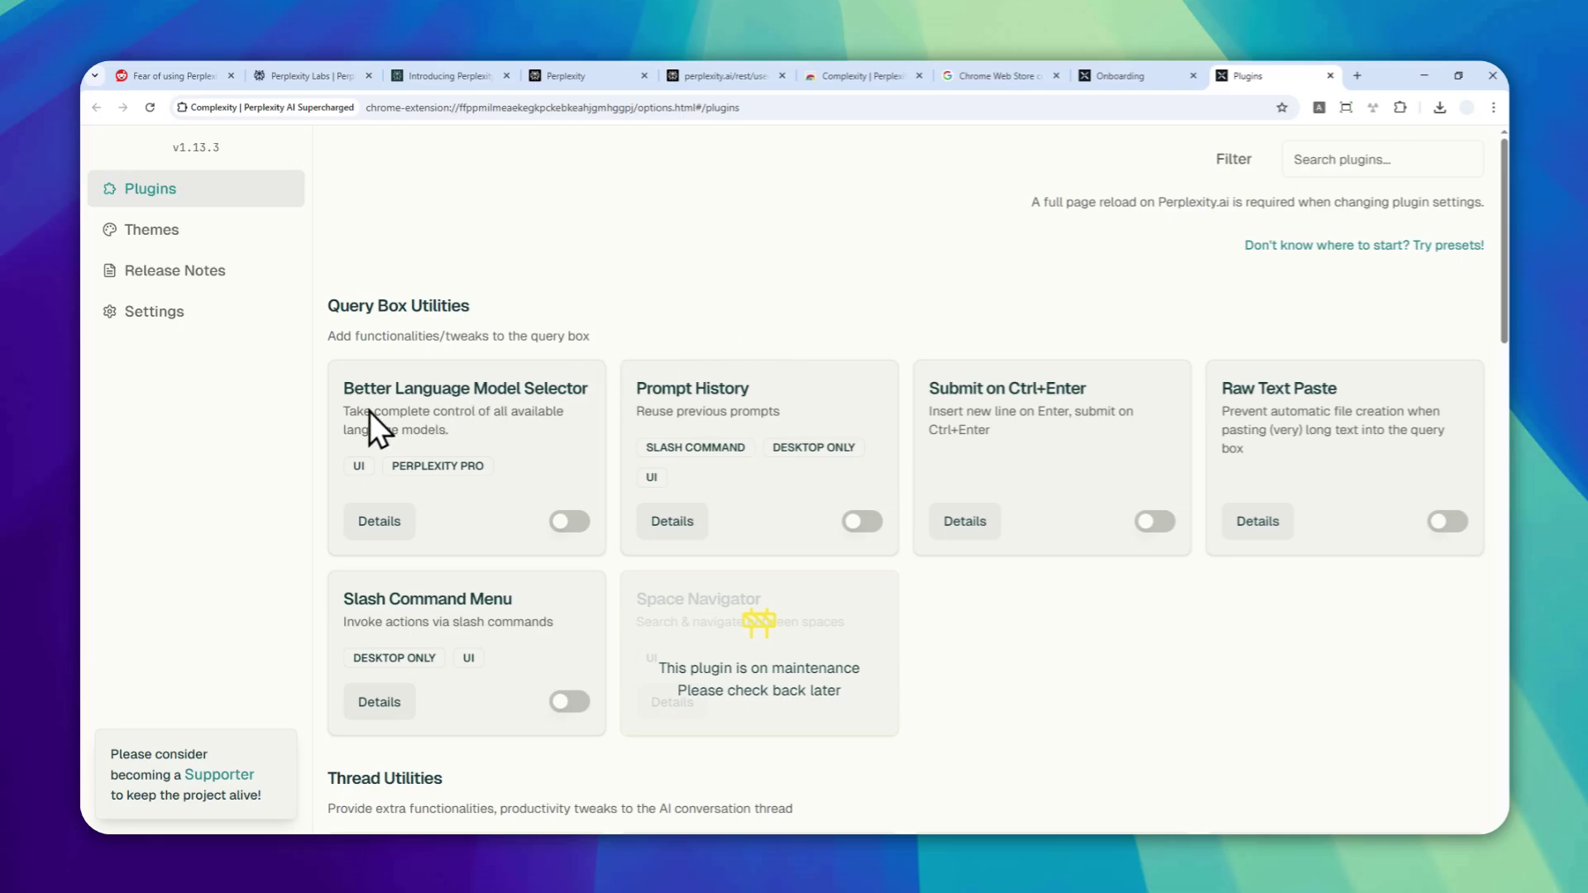
drag(344, 388, 588, 382)
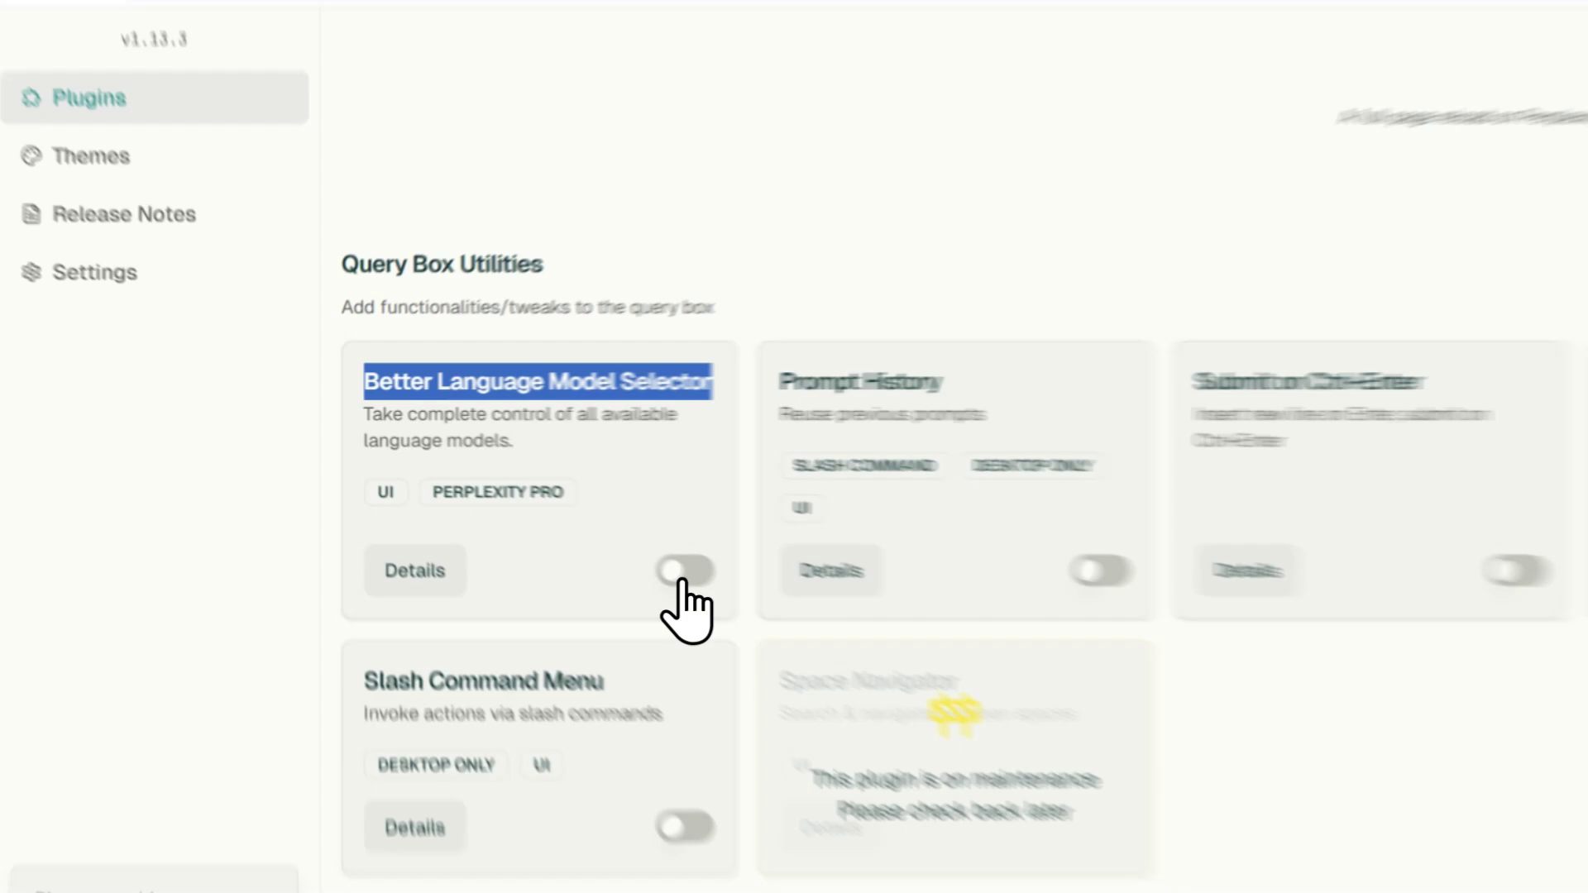
click(569, 521)
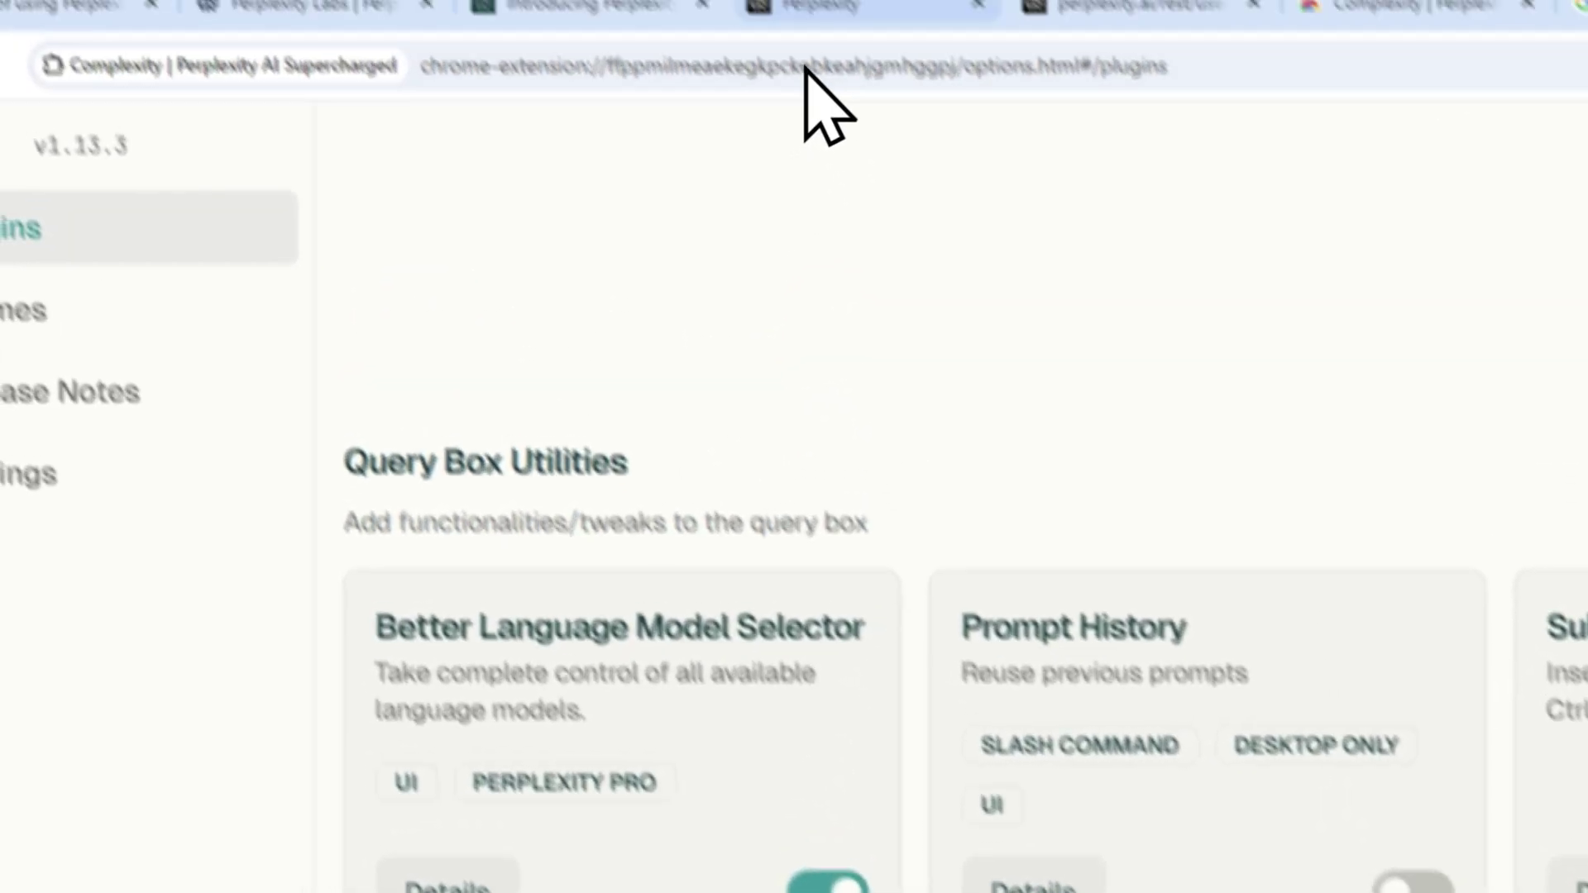
Reload Perplexity, open the Auto model list, then return to the 50-queries FAQ.
click(806, 18)
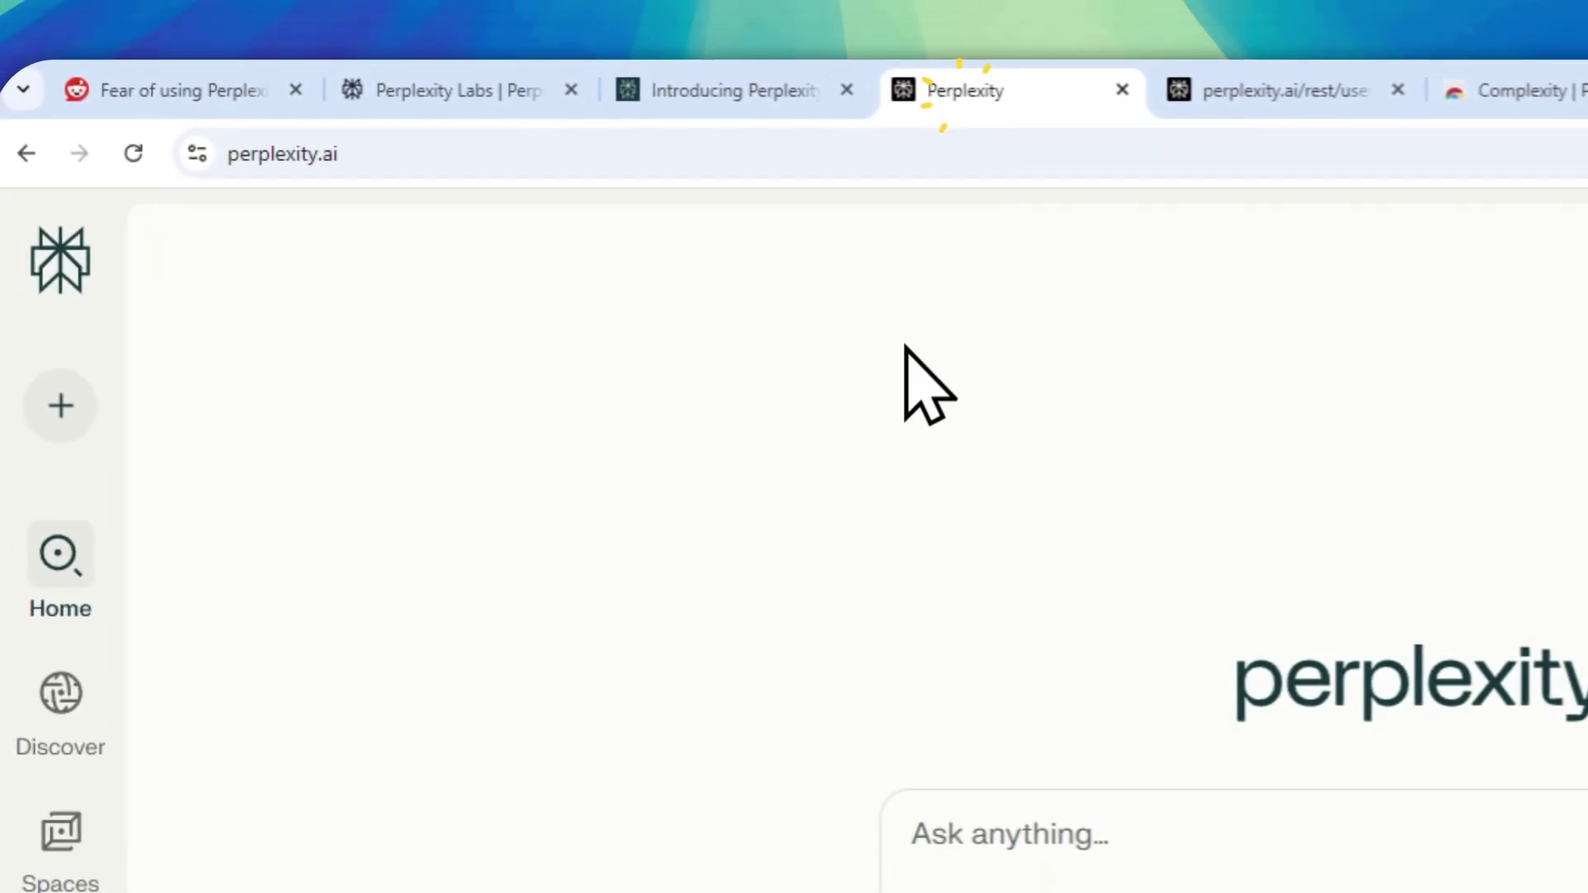
click(186, 154)
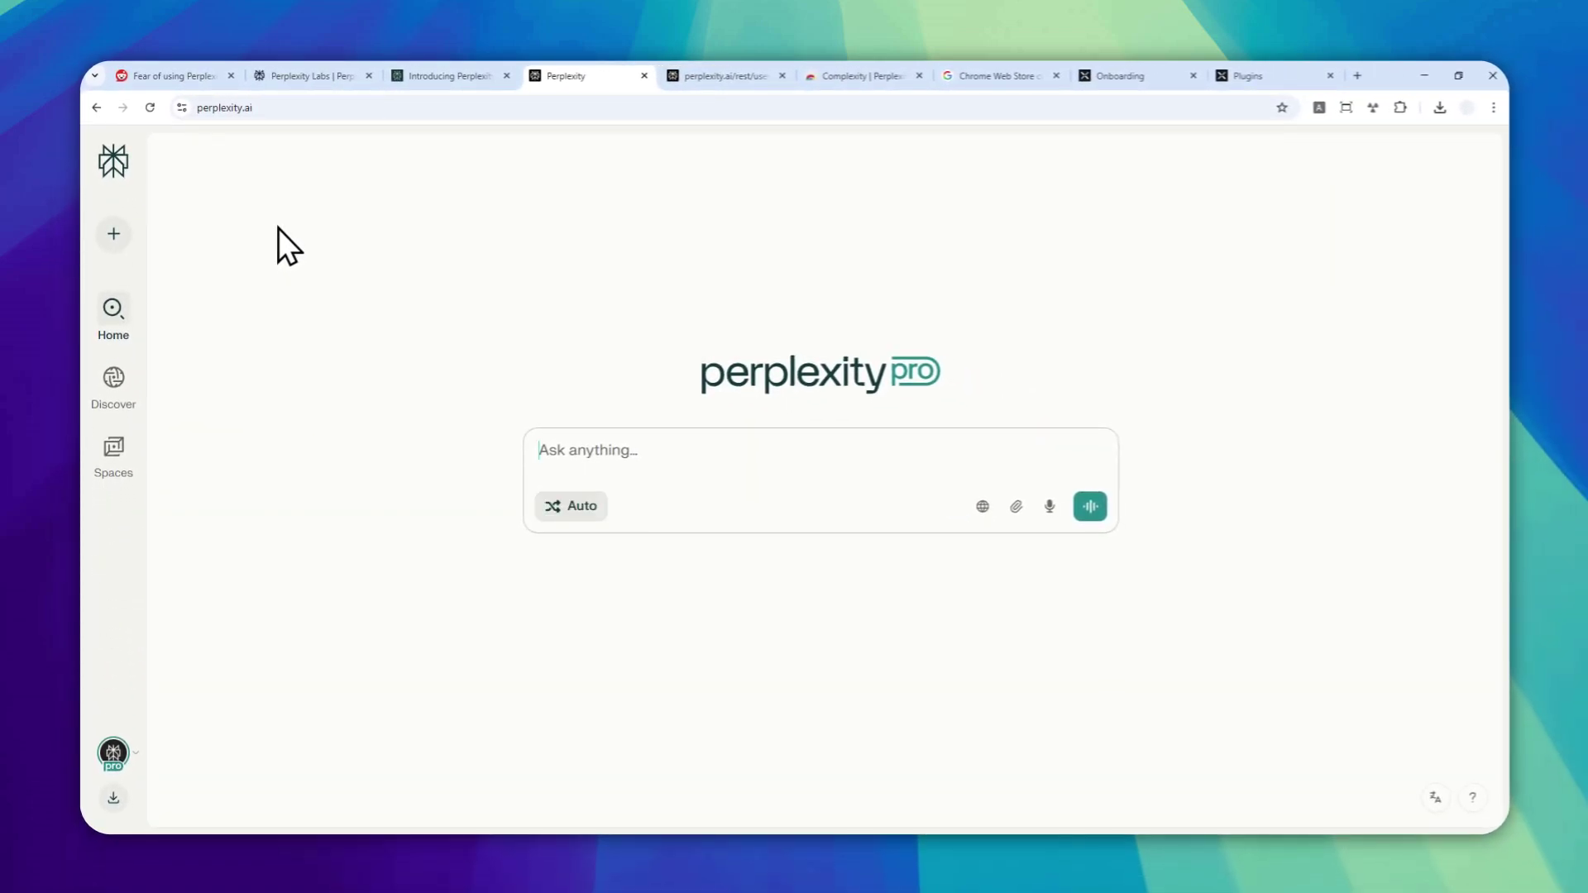
click(579, 512)
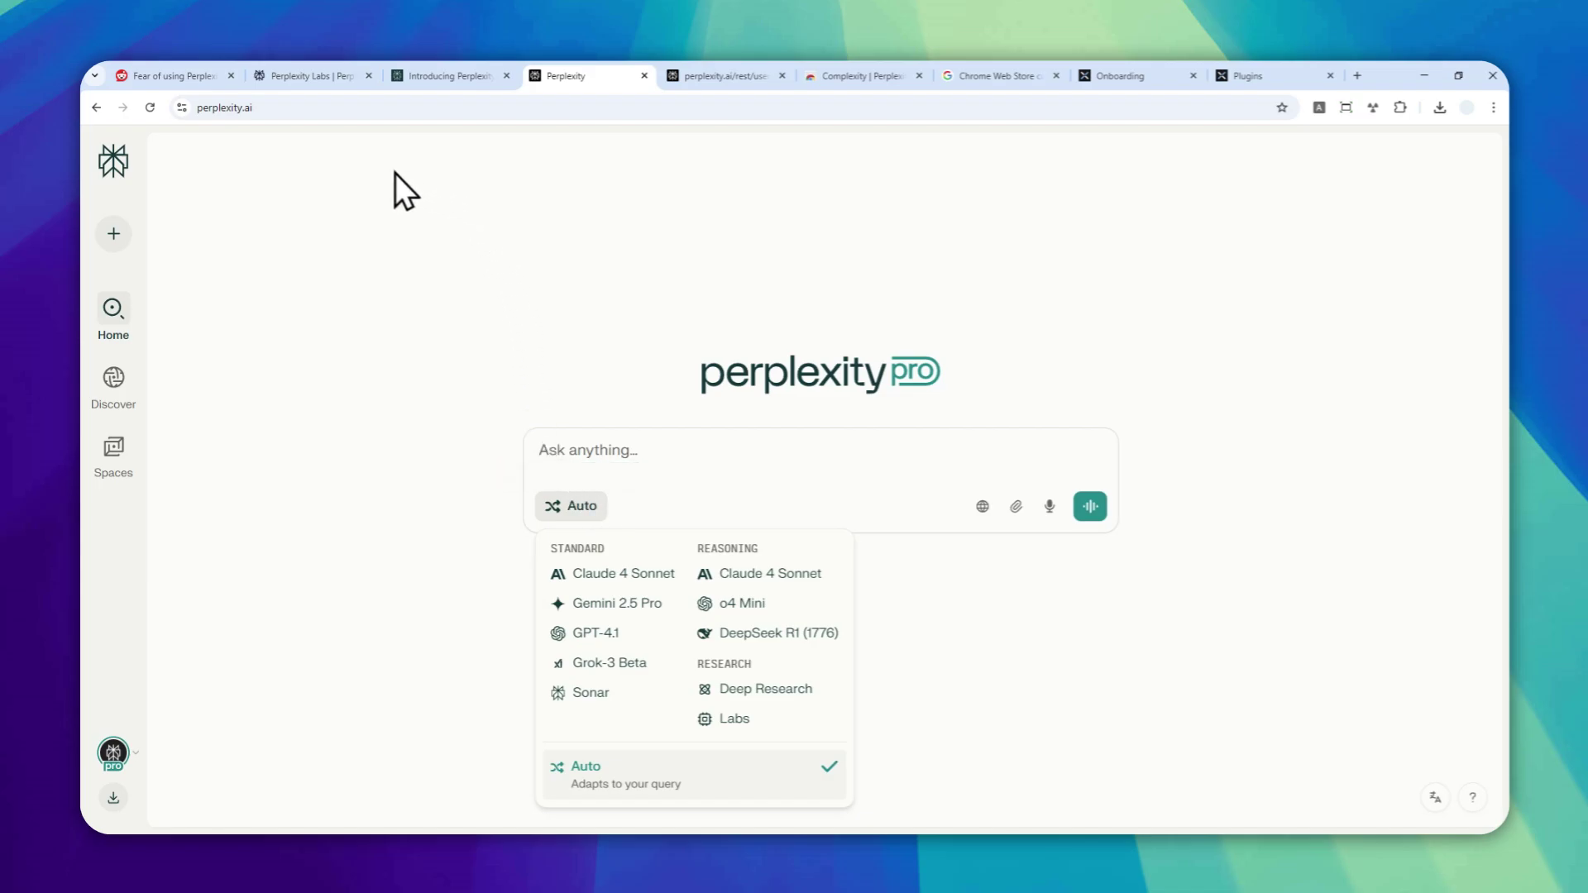
click(303, 75)
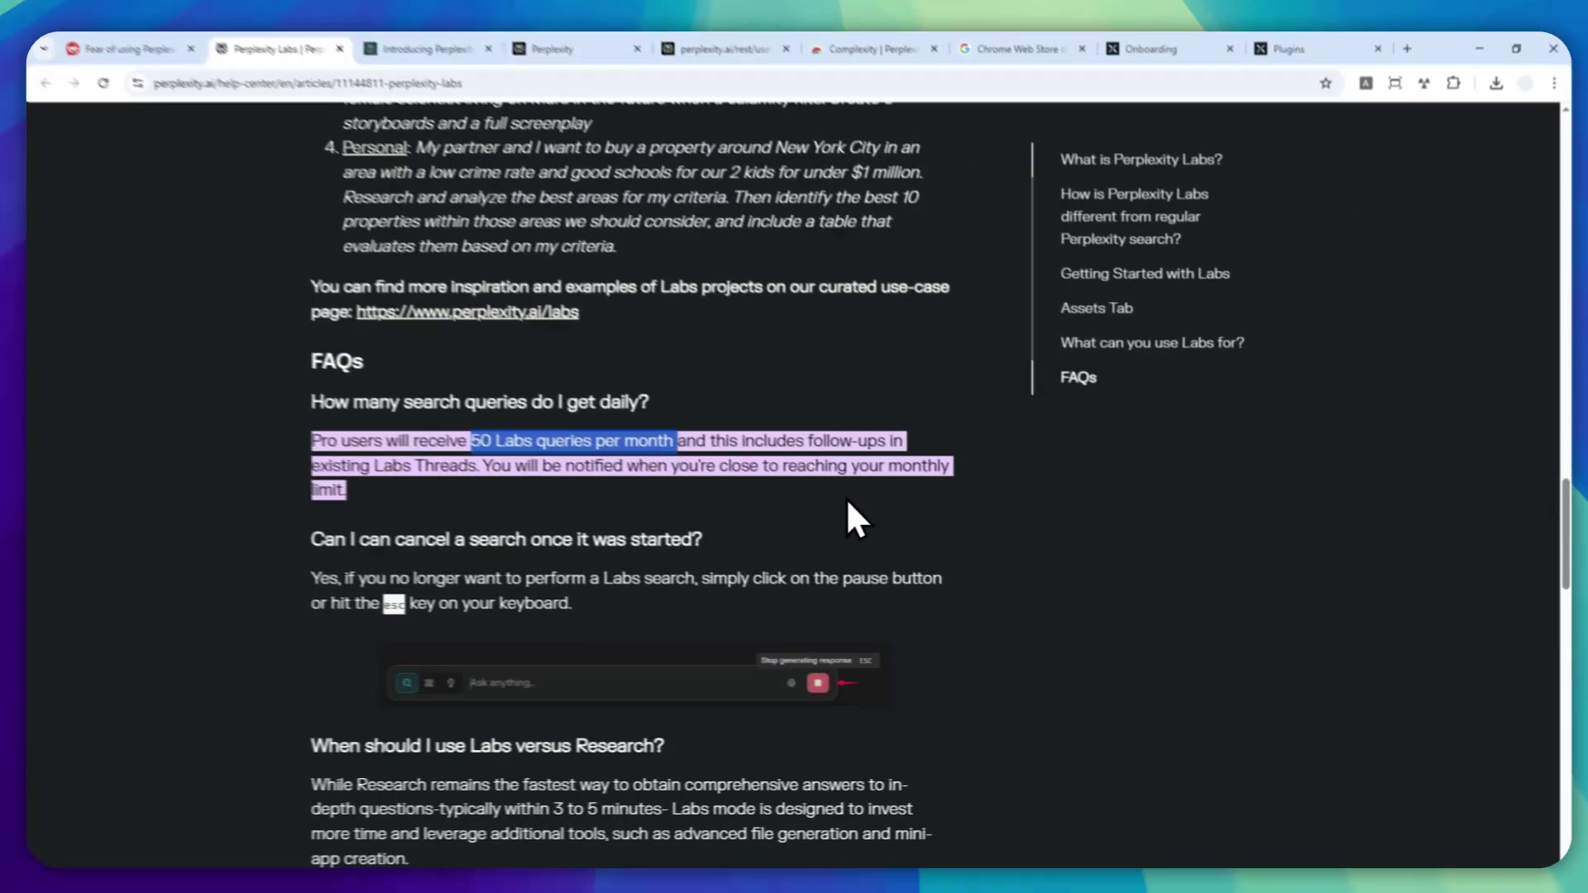